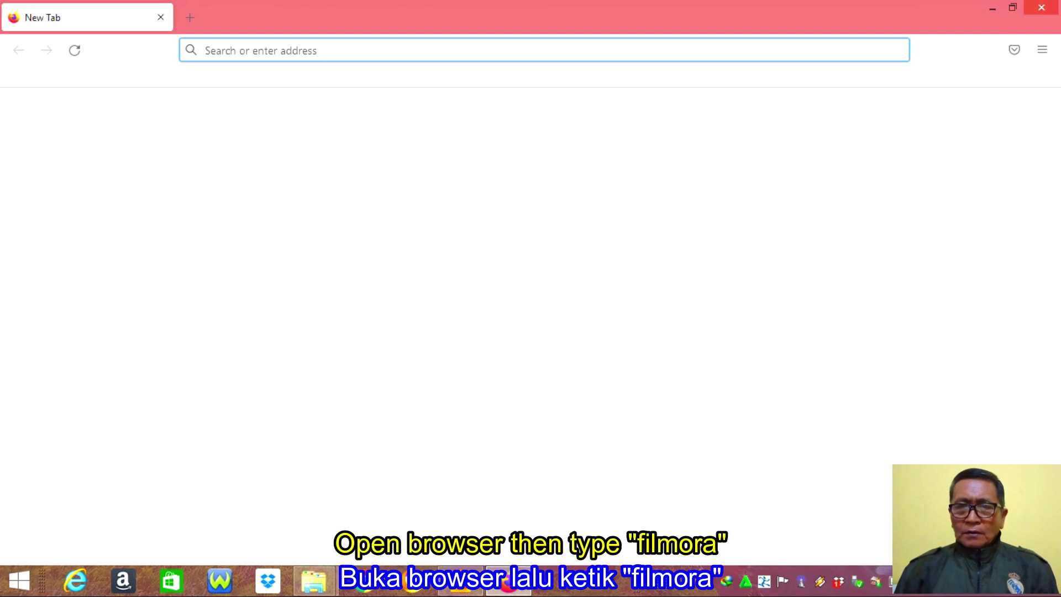
Go to google.com and search for "filmora 9 download"
{"action": "type", "text": "google.com/"}
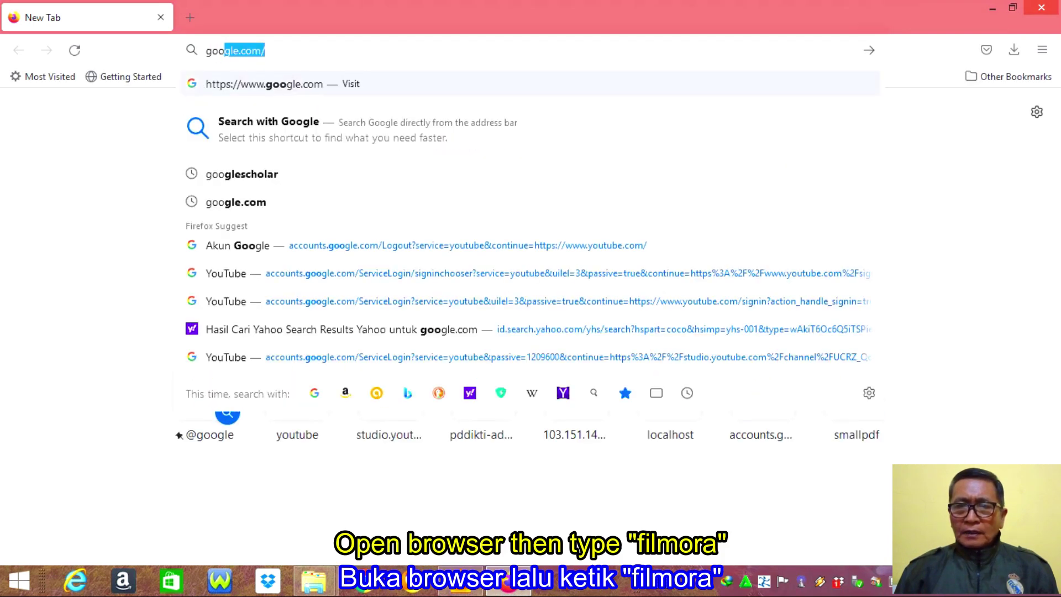
{"action": "key", "text": "Return"}
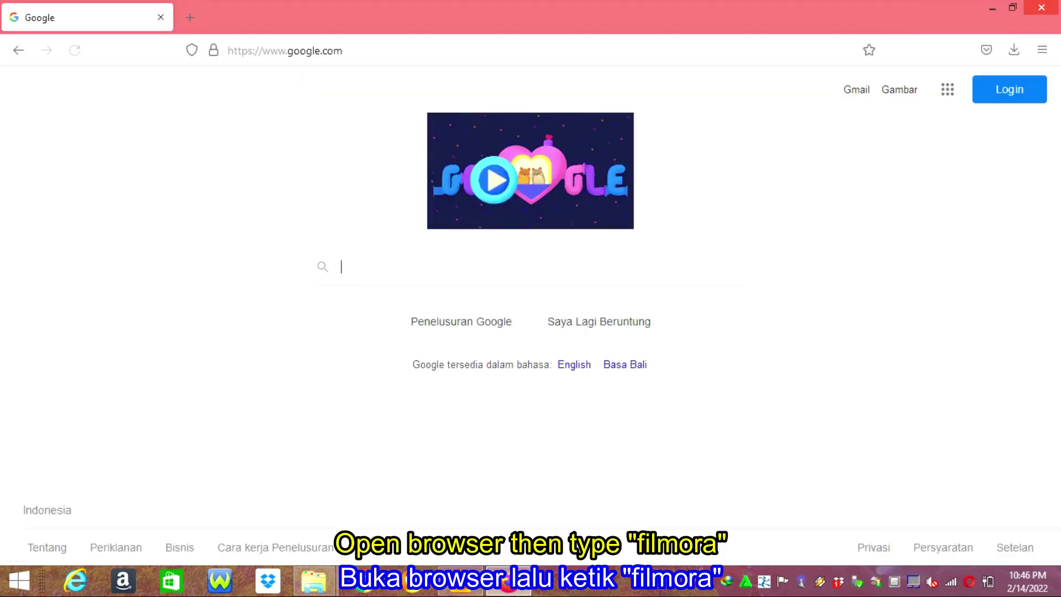
{"action": "type", "text": "filmora"}
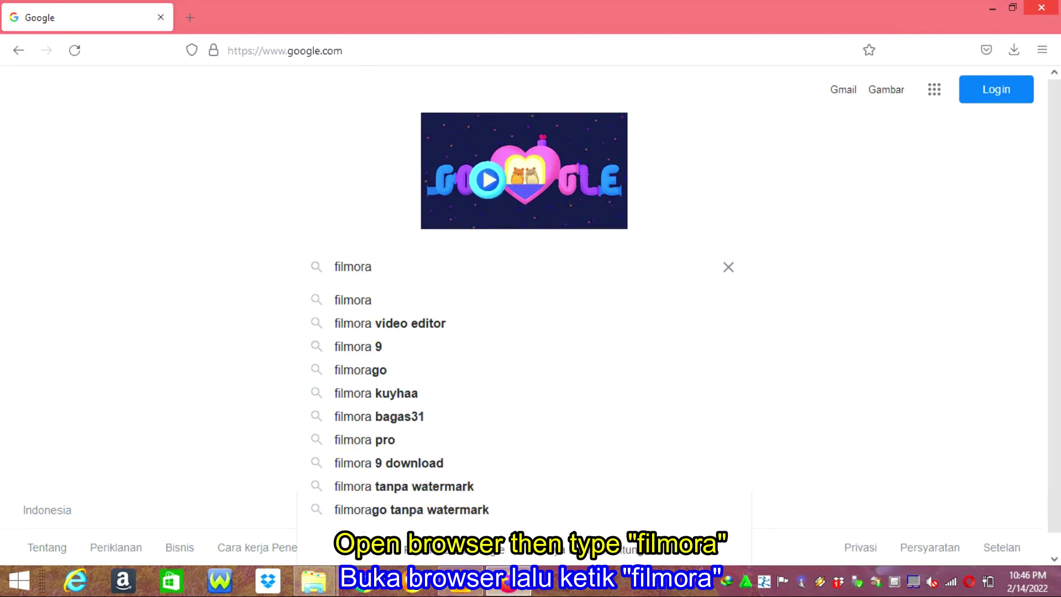
{"action": "left_click", "coordinate": [388, 463]}
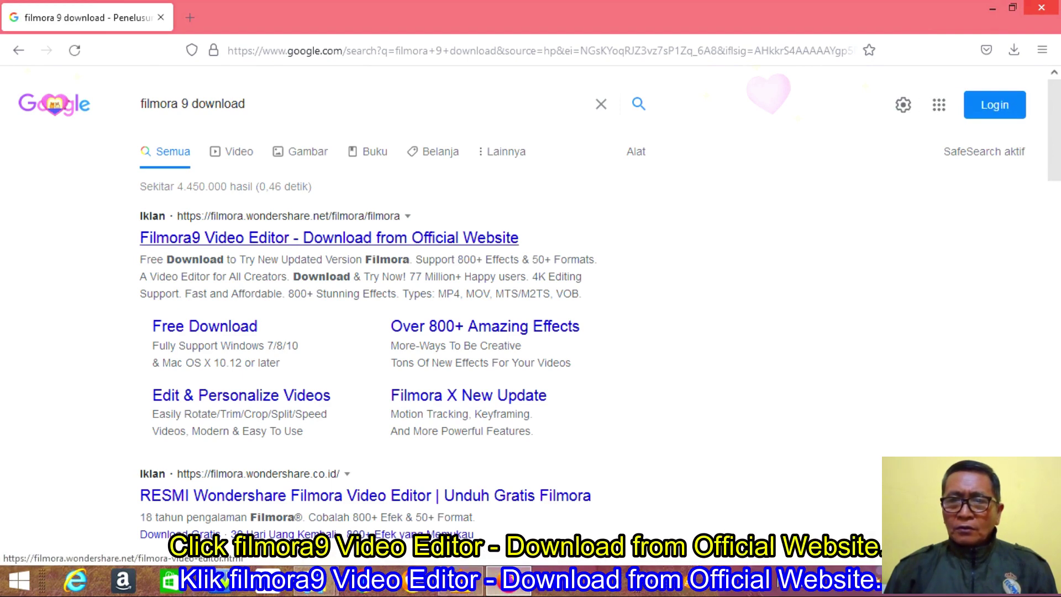
Open the "Filmora9 Video Editor - Download from Official Website" result and start the free Windows download
{"action": "left_click", "coordinate": [329, 238]}
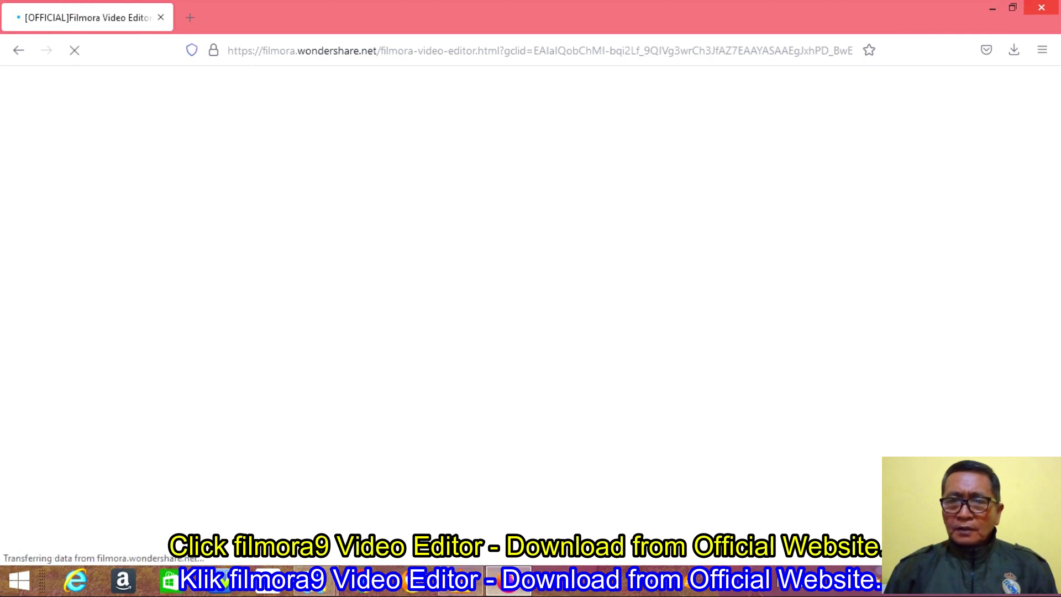
{"action": "scroll", "coordinate": [149, 189], "scroll_direction": "down", "scroll_amount": 5}
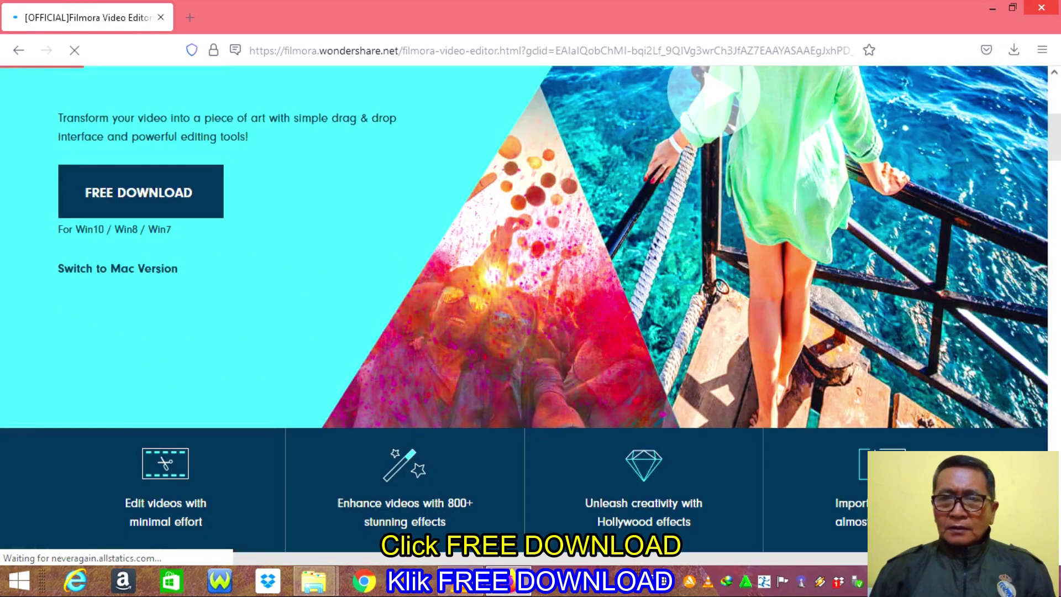
{"action": "left_click", "coordinate": [149, 188]}
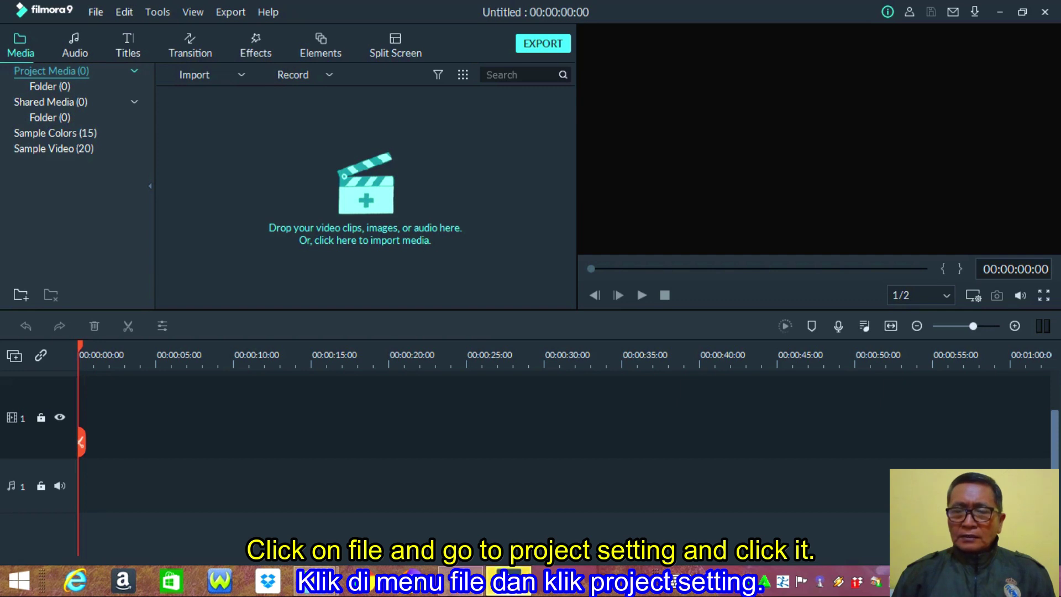
Configure the project settings to a 9:16 (Portrait) aspect ratio at 1080 x 1920 and a 30 fps frame rate
{"action": "left_click", "coordinate": [96, 11]}
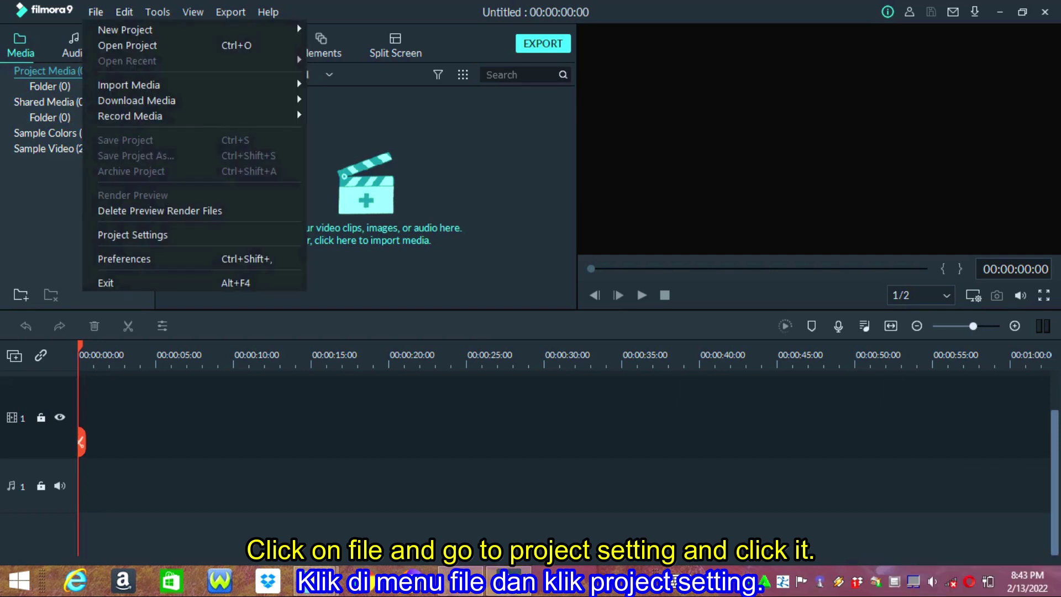
{"action": "left_click", "coordinate": [133, 235]}
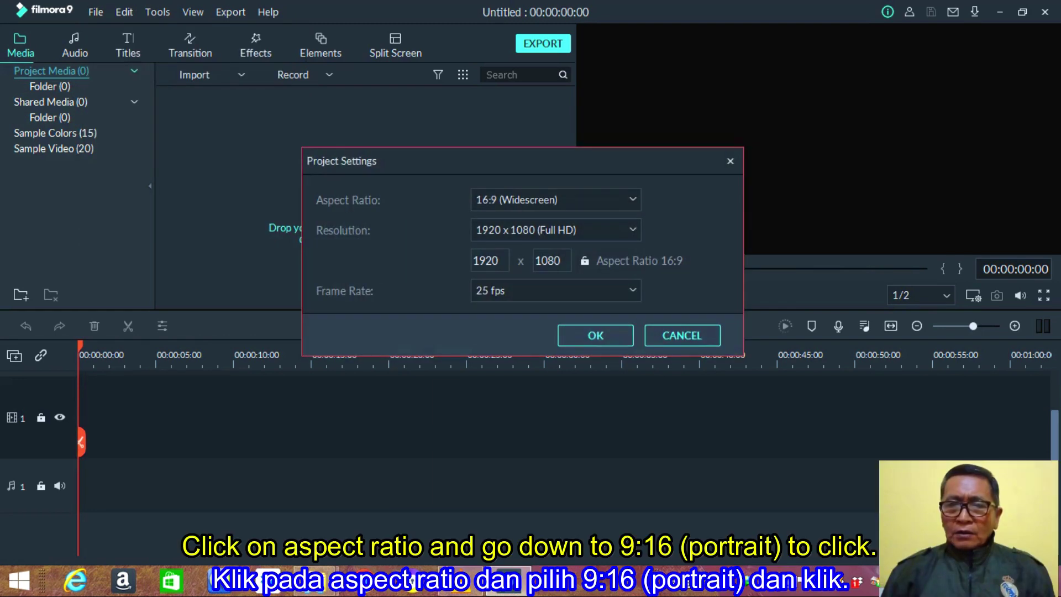
{"action": "left_click", "coordinate": [555, 199]}
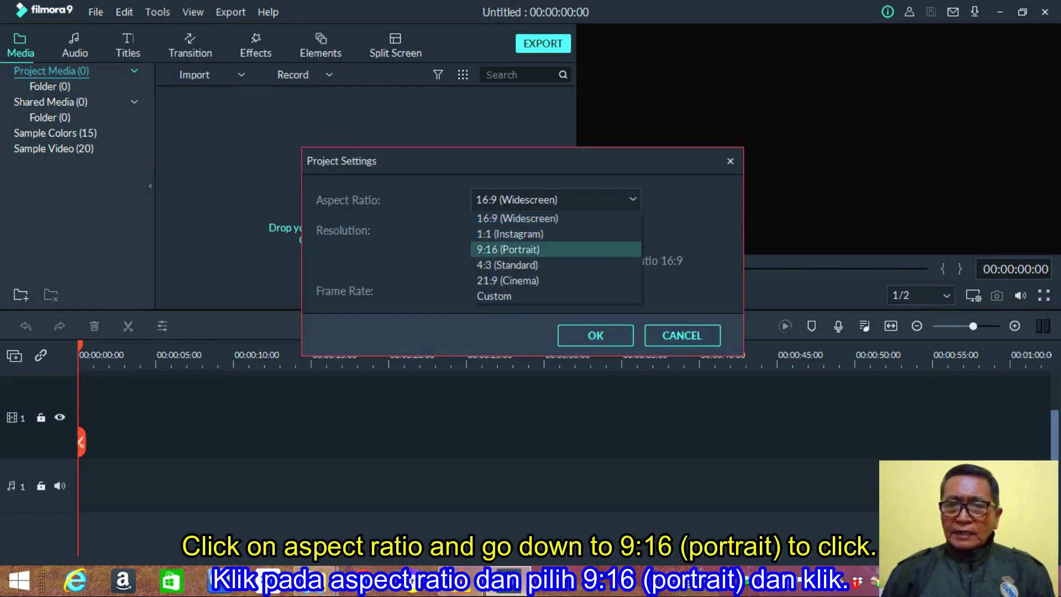
{"action": "left_click", "coordinate": [507, 249]}
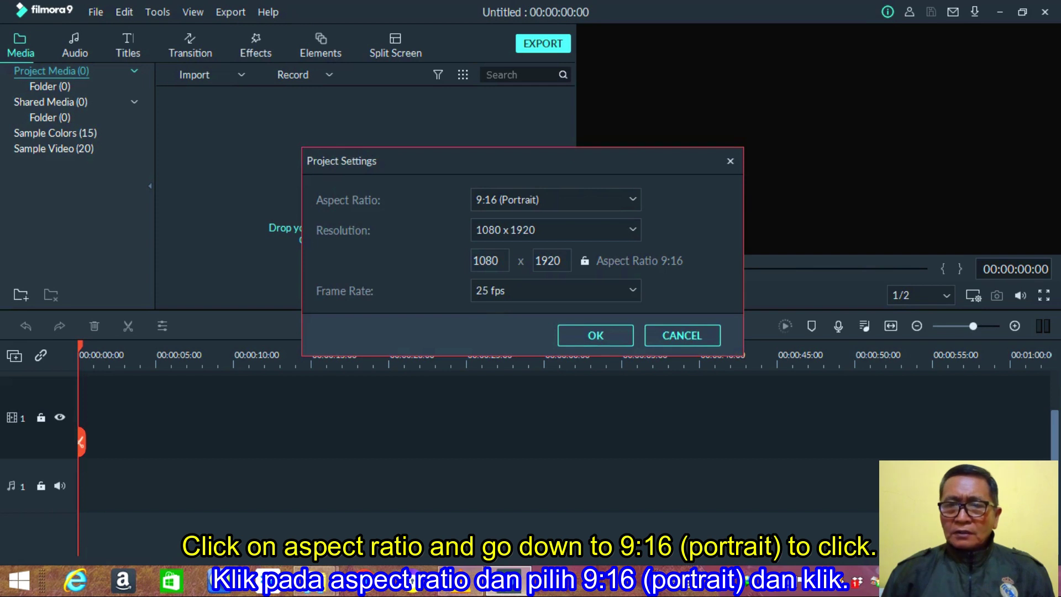
{"action": "left_click", "coordinate": [555, 290]}
{"action": "left_click", "coordinate": [508, 371]}
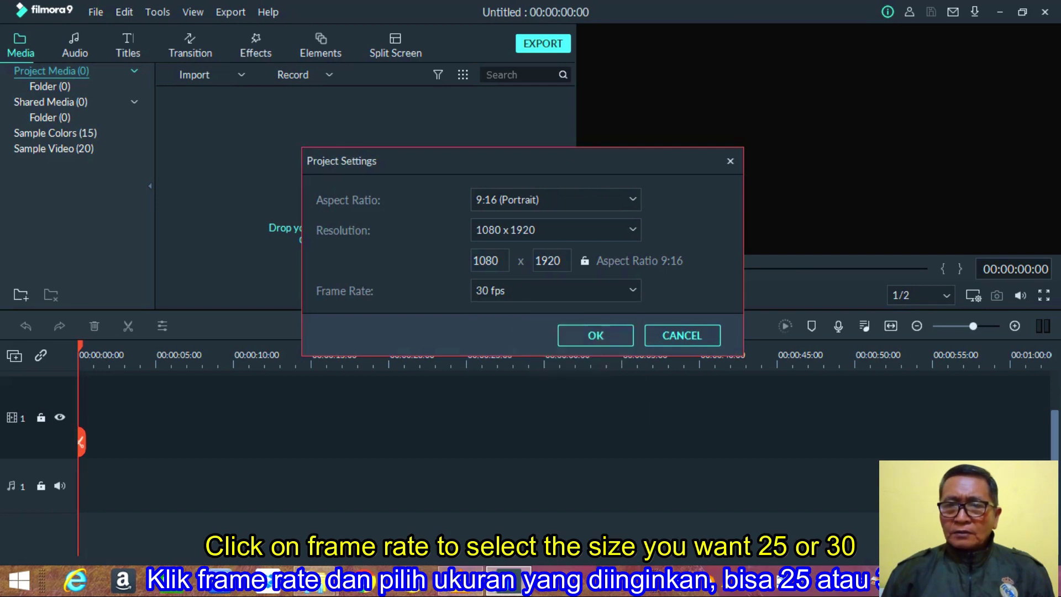
{"action": "left_click", "coordinate": [594, 335]}
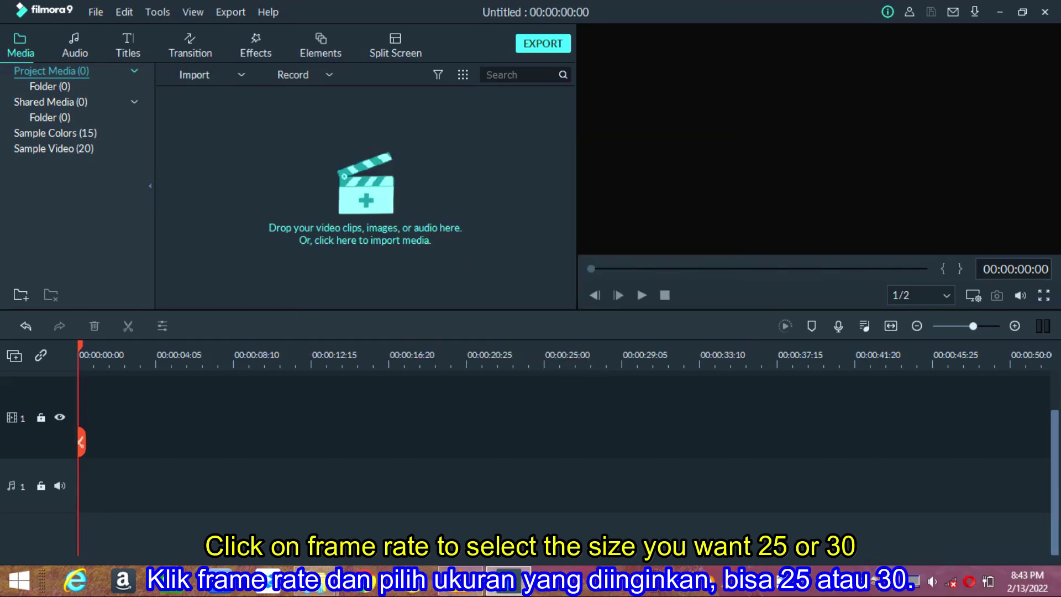
Import the CRYSTAL 2 video from E: > CARA JADI YOUTUBER > VIDEO PEMANDANGAN KUPANG > HOTEL CRYSTAL 2021 into the project media
{"action": "left_click", "coordinate": [194, 75]}
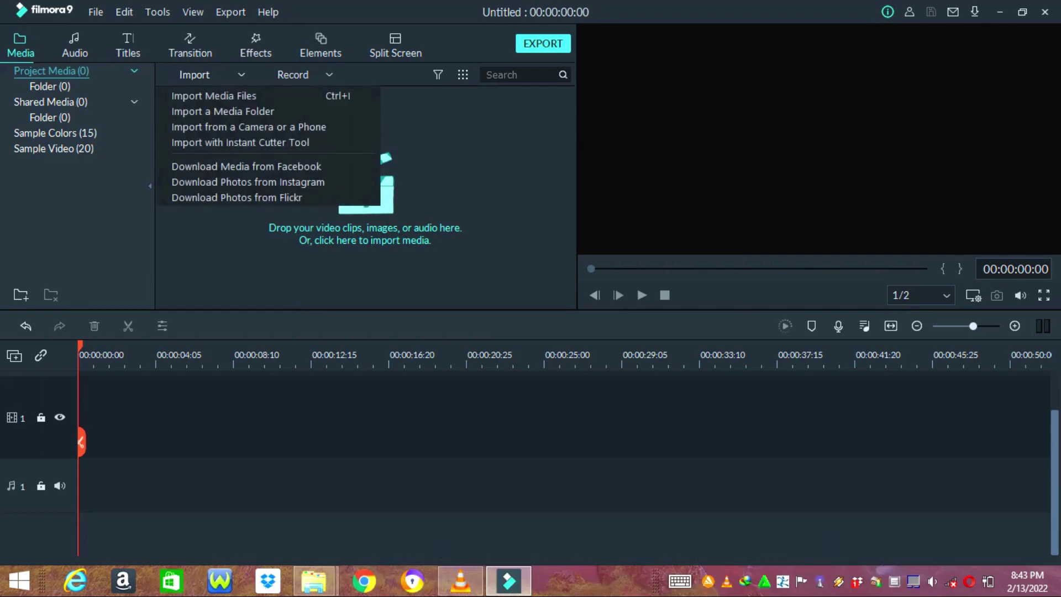
{"action": "left_click", "coordinate": [213, 95]}
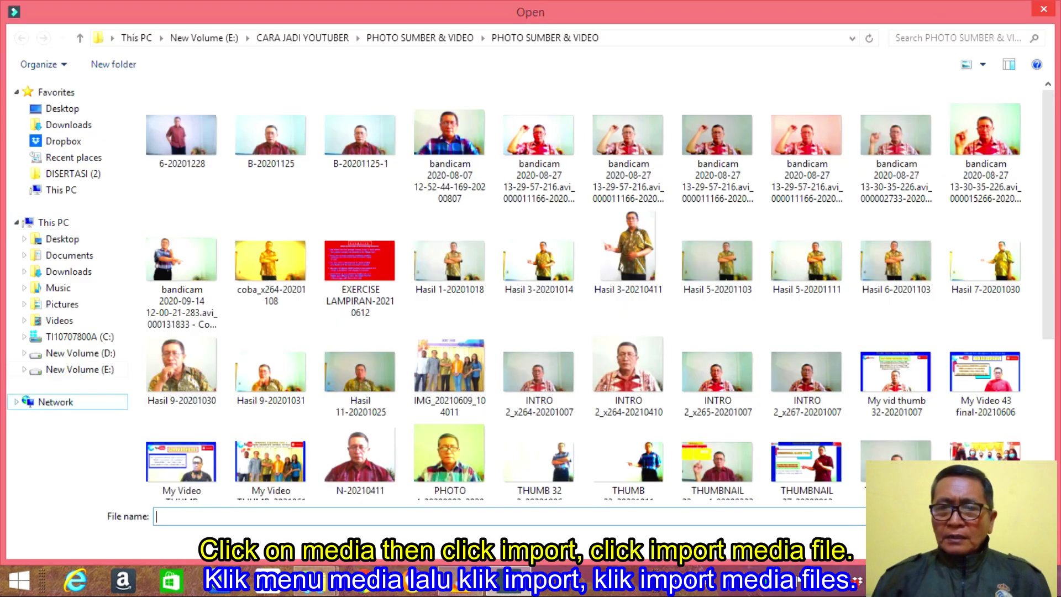
{"action": "left_click", "coordinate": [79, 369]}
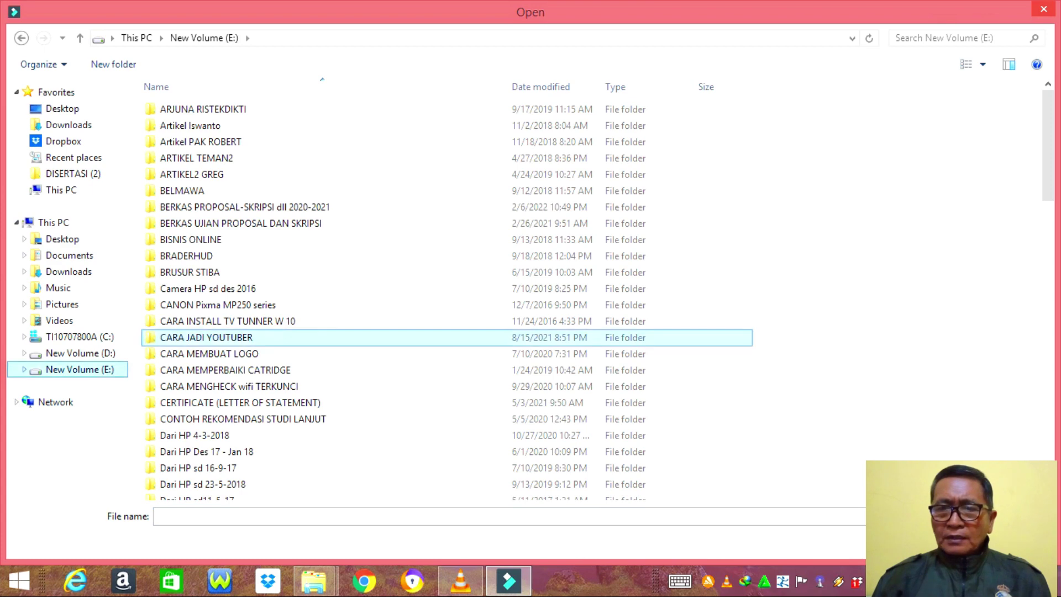
{"action": "double_click", "coordinate": [206, 337]}
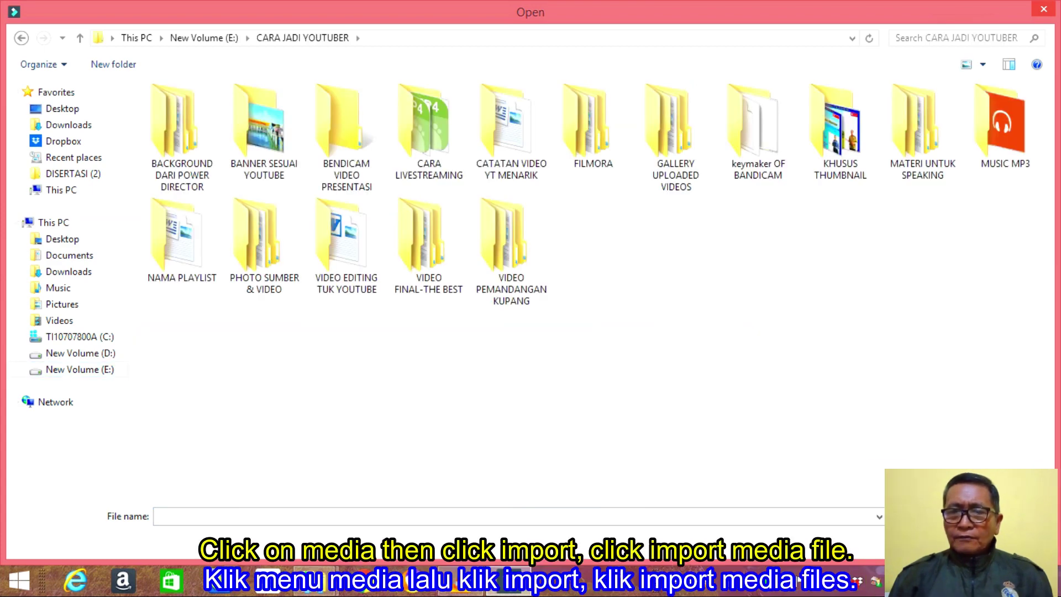
{"action": "key", "text": "Left"}
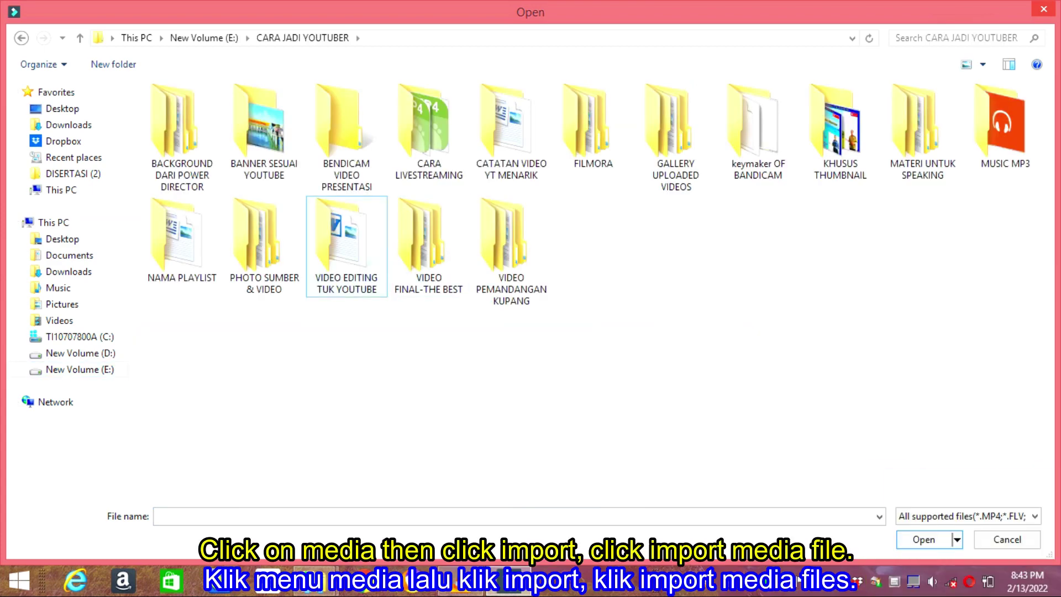
{"action": "left_click", "coordinate": [510, 249]}
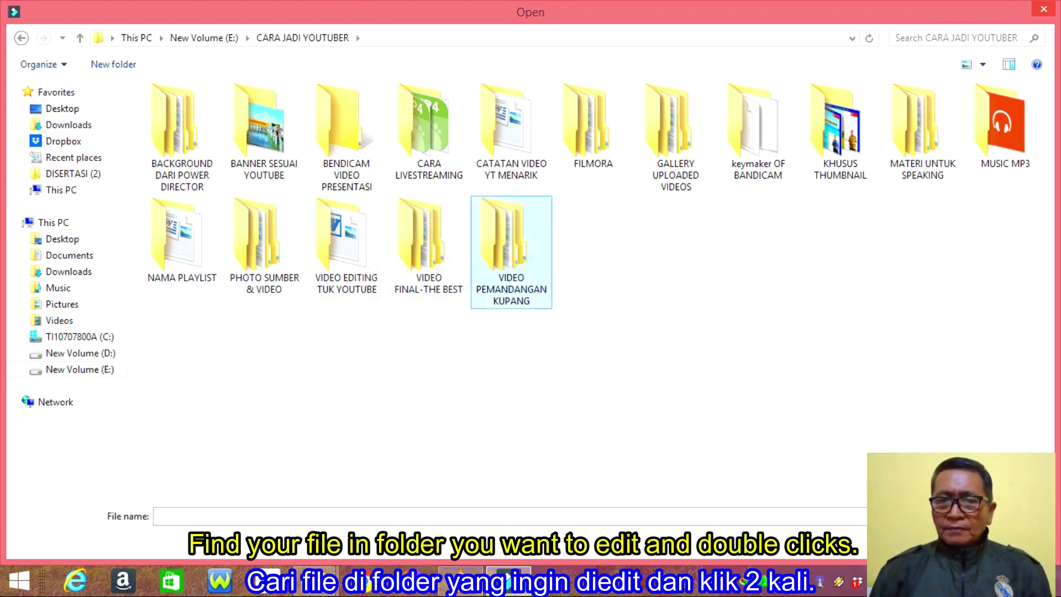
{"action": "key", "text": "Return"}
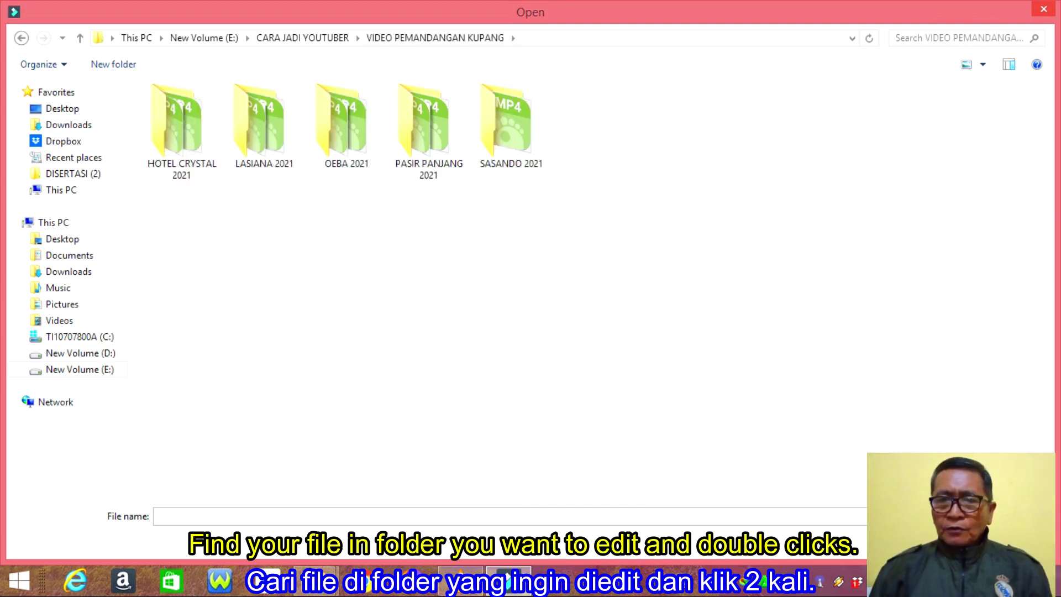
{"action": "double_click", "coordinate": [182, 130]}
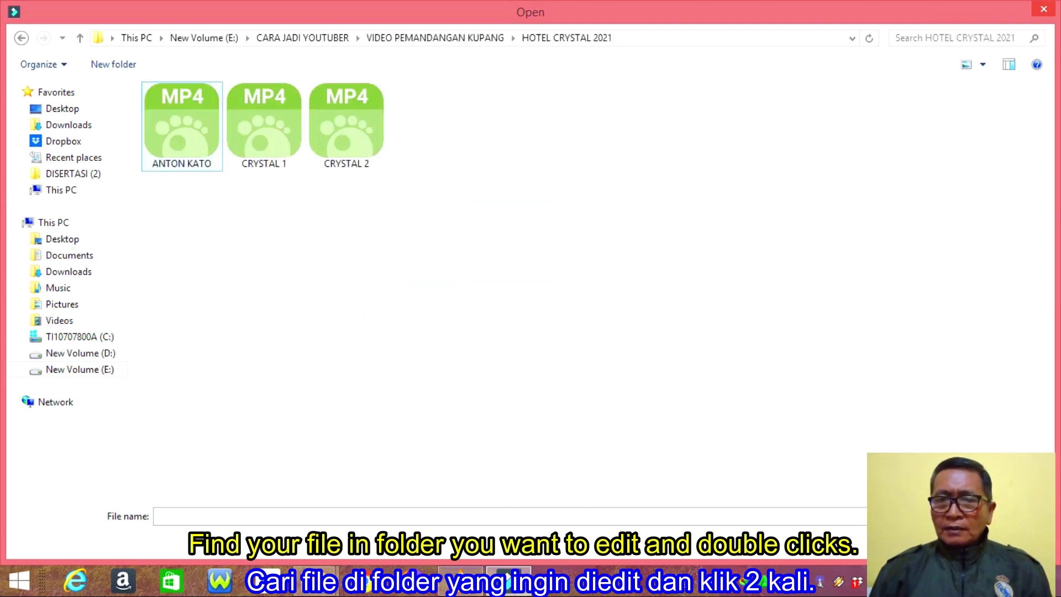
{"action": "left_click", "coordinate": [347, 127]}
{"action": "double_click", "coordinate": [346, 127]}
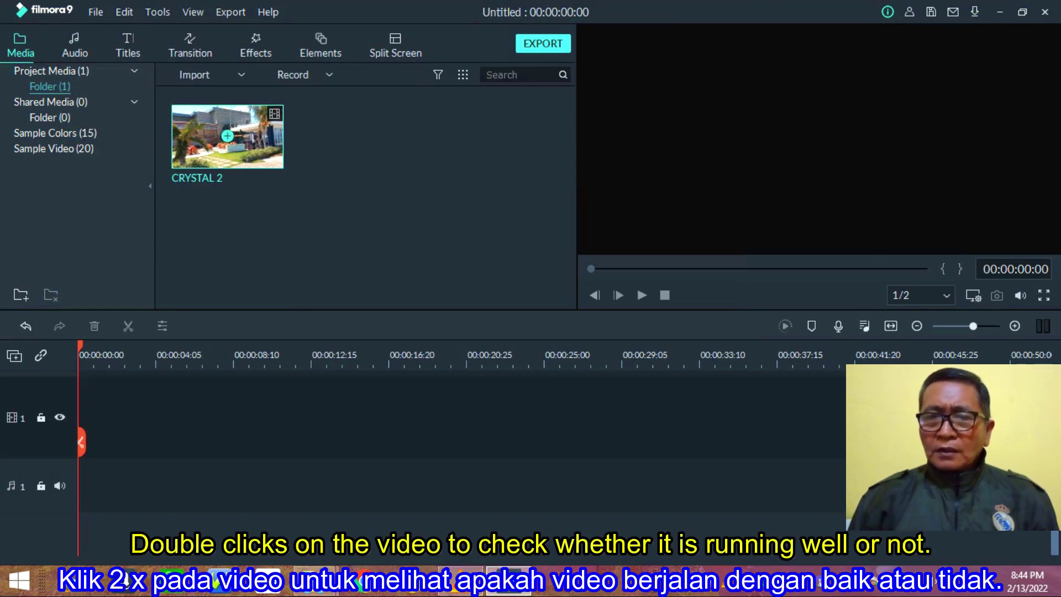
Preview the CRYSTAL 2 clip and add it to video track 1, keeping the 1080 x 1920 30fps project settings
{"action": "double_click", "coordinate": [227, 138]}
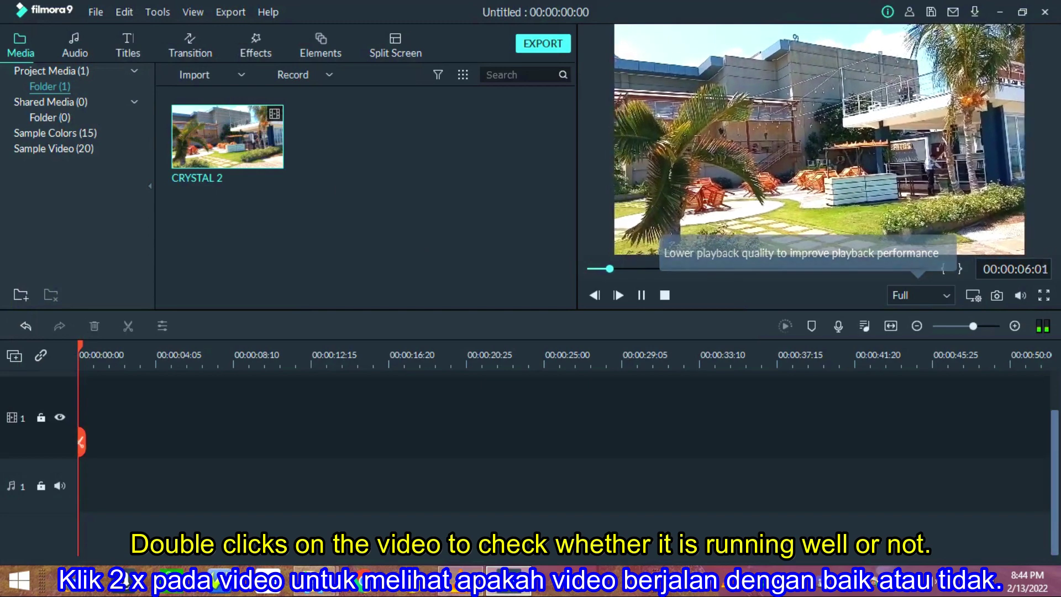
{"action": "key", "text": "ctrl+slash"}
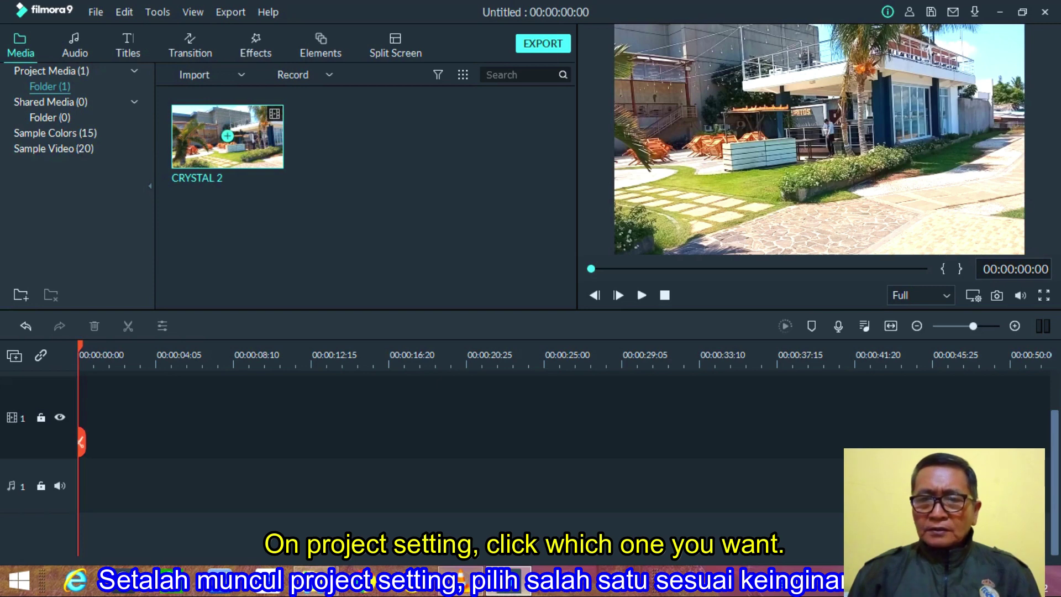
{"action": "left_click", "coordinate": [227, 135]}
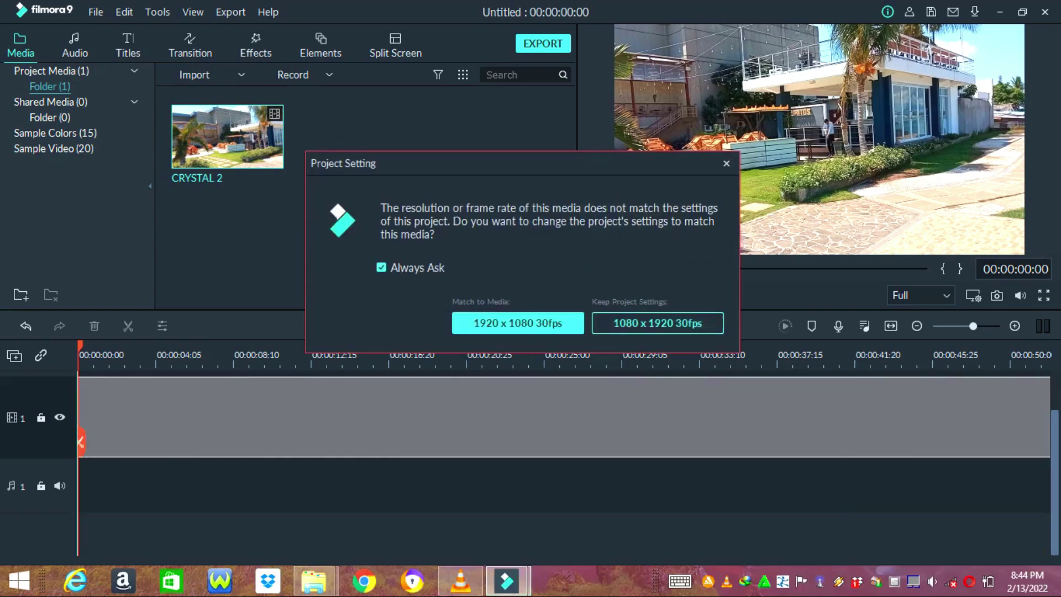
{"action": "left_click", "coordinate": [657, 322]}
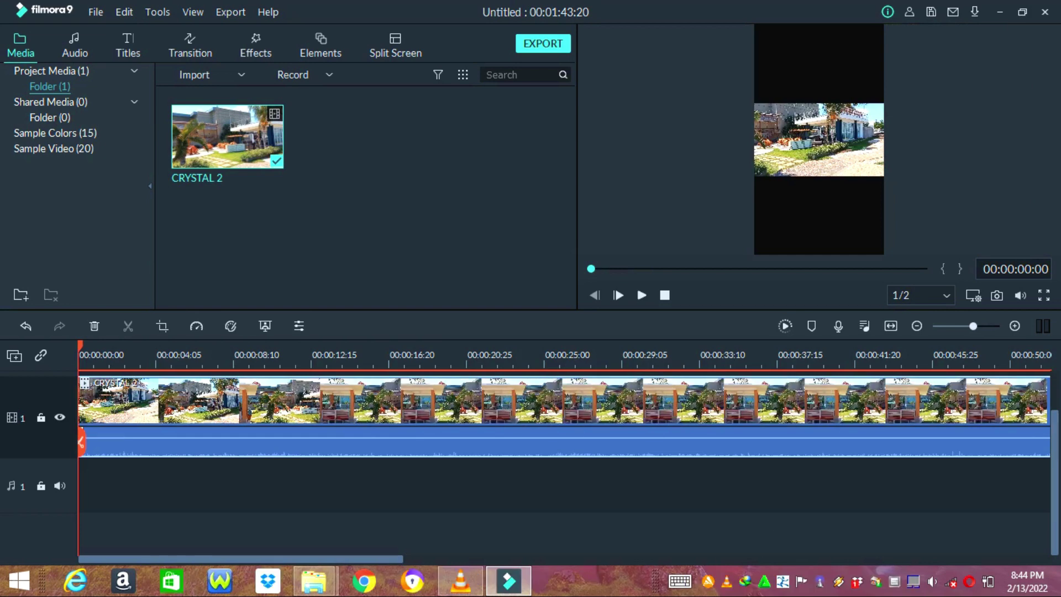
Enable Transform for the timeline clip and scale it up to about 163%
{"action": "key", "text": "alt+e"}
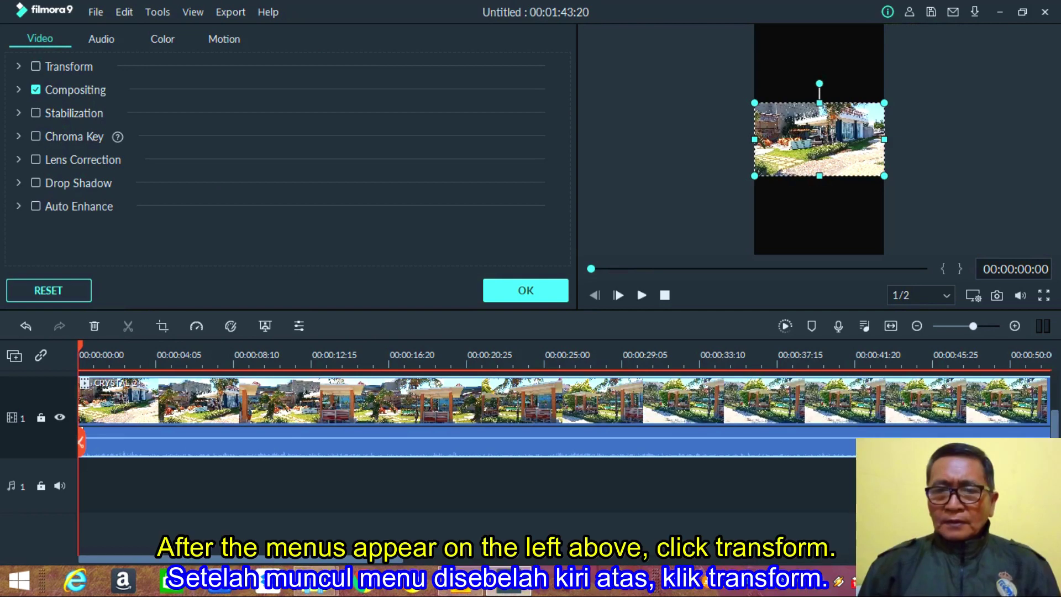
{"action": "key", "text": "Escape"}
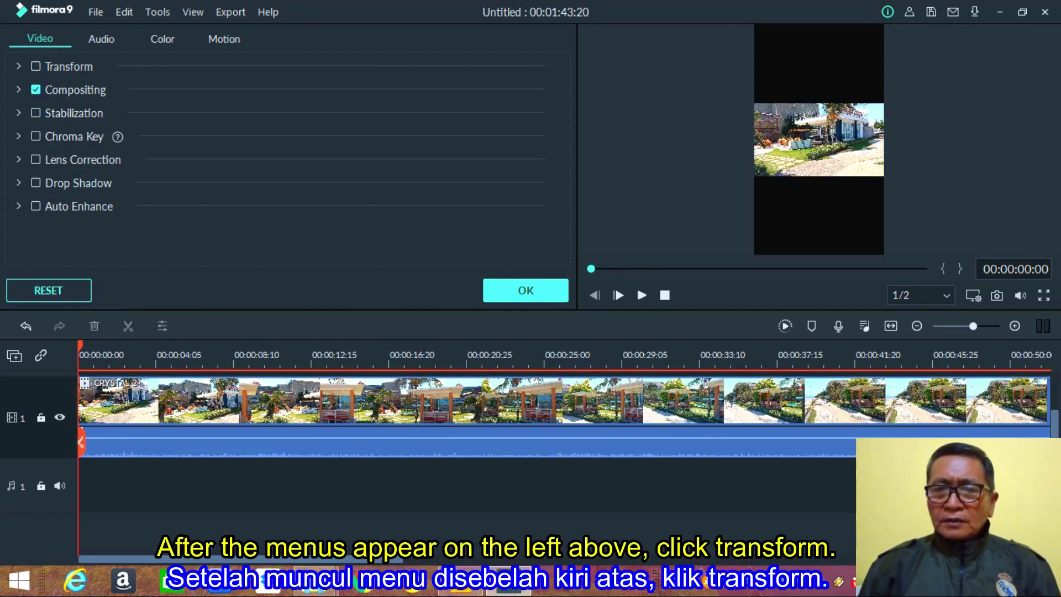
{"action": "left_click", "coordinate": [36, 67]}
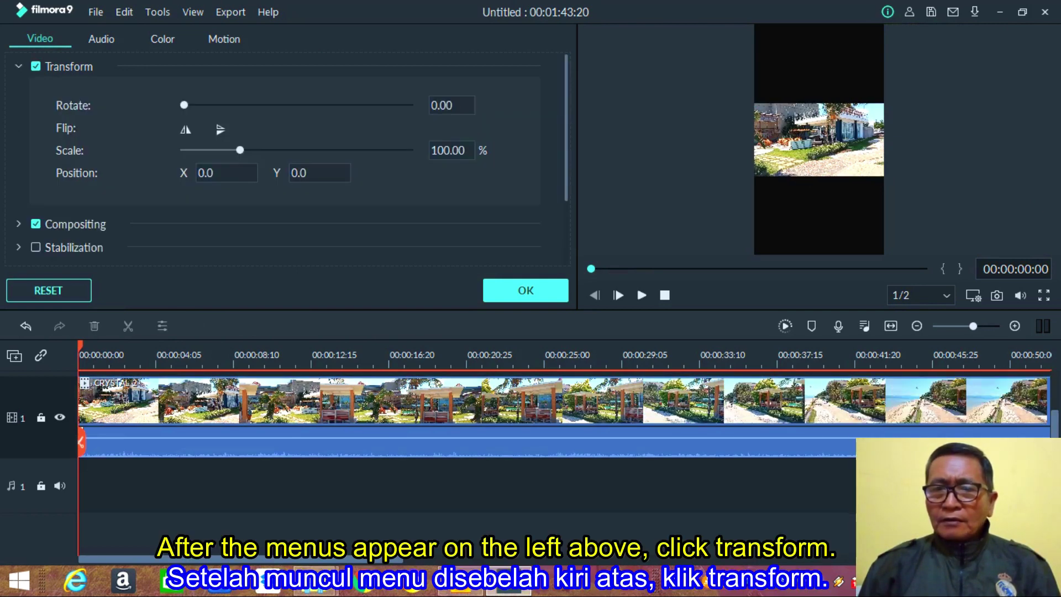
{"action": "left_click_drag", "start_coordinate": [238, 150], "coordinate": [276, 150]}
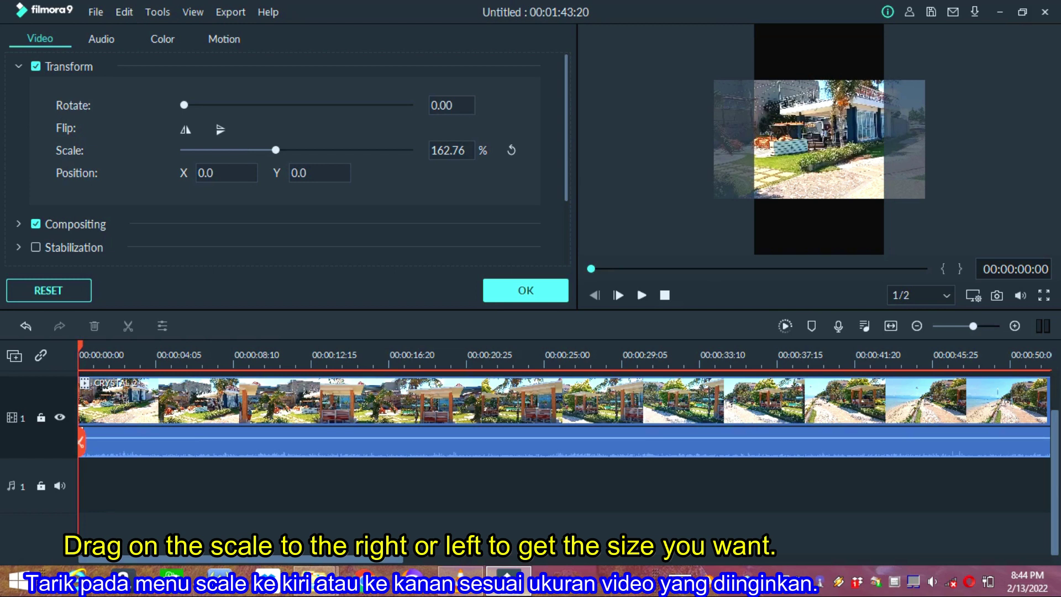
{"action": "key", "text": "Return"}
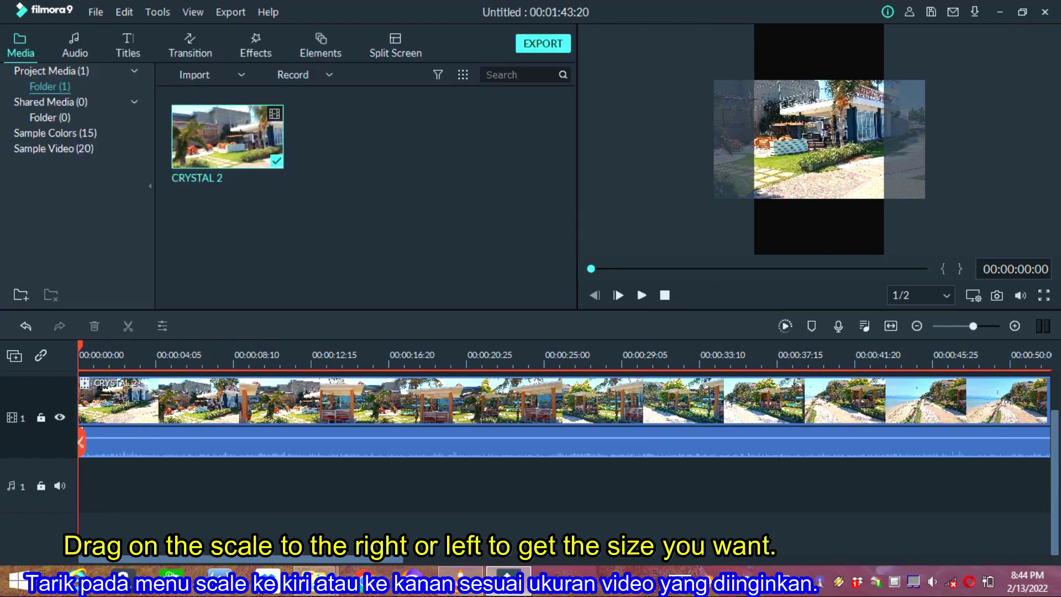
Apply the Brighten preset to the CRYSTAL 2 timeline clip in Advanced Color Correction
{"action": "scroll", "coordinate": [563, 442], "scroll_direction": "up", "scroll_amount": 1}
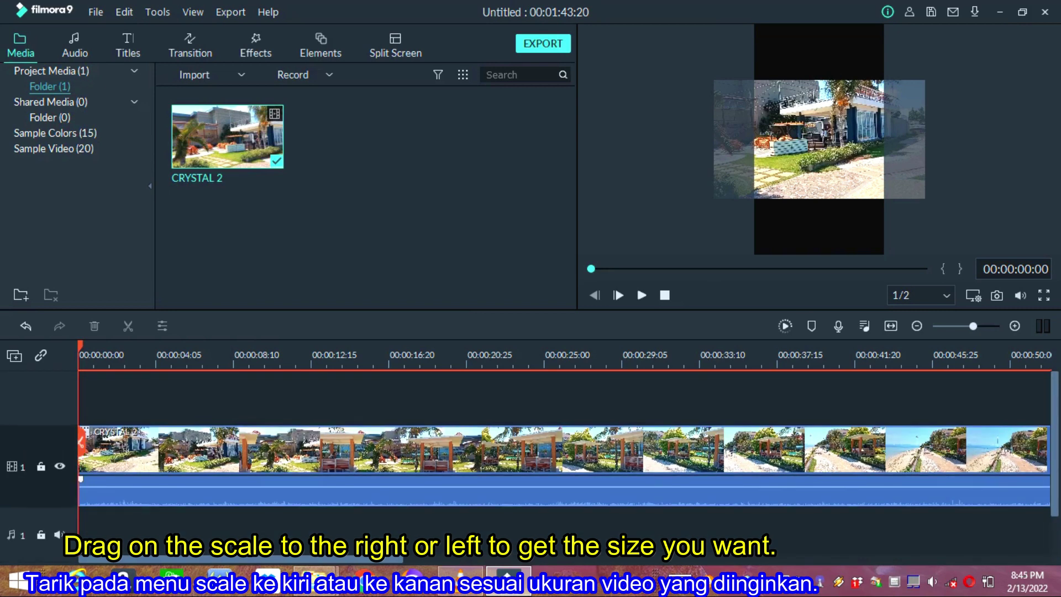
{"action": "left_click", "coordinate": [563, 449]}
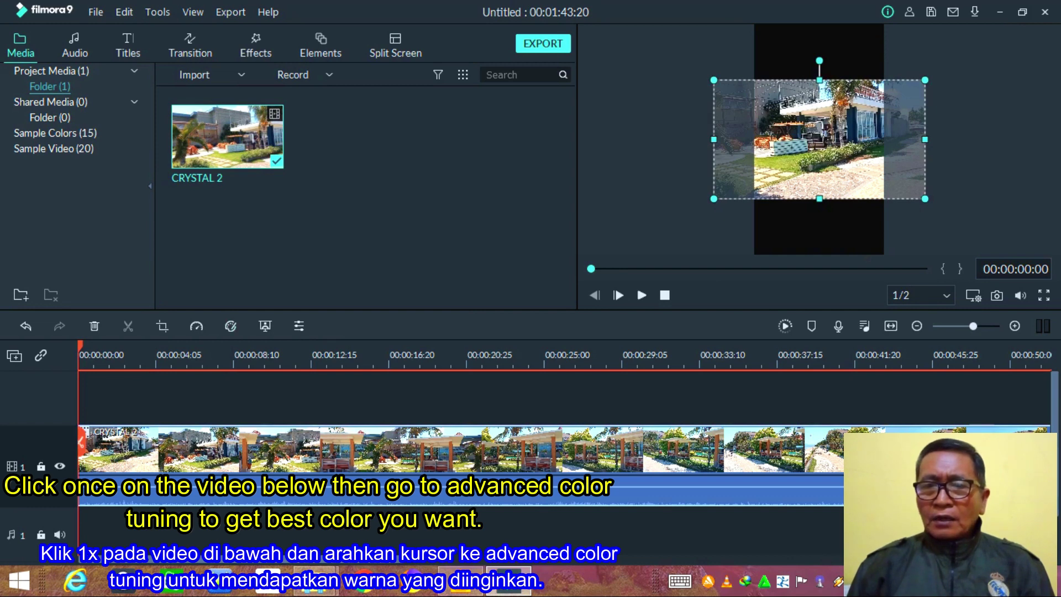
{"action": "key", "text": "alt+c"}
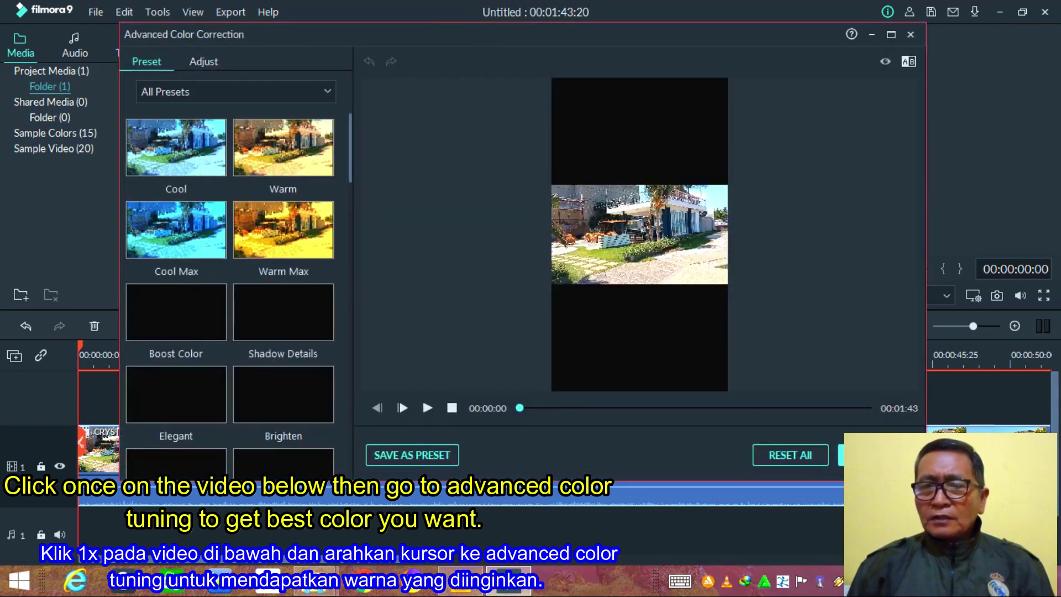
{"action": "left_click", "coordinate": [316, 417]}
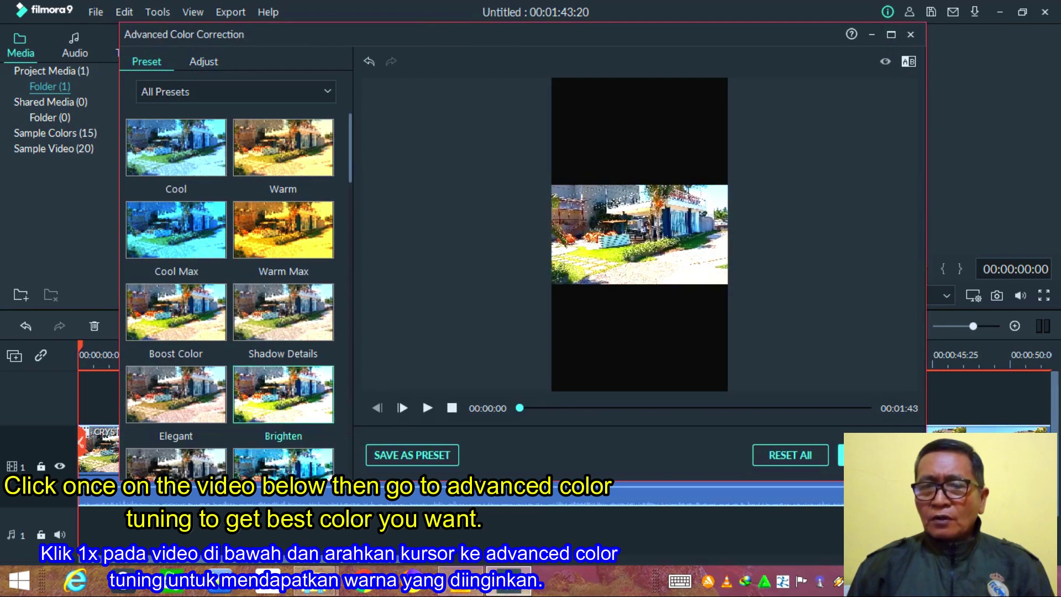
{"action": "left_click", "coordinate": [872, 452]}
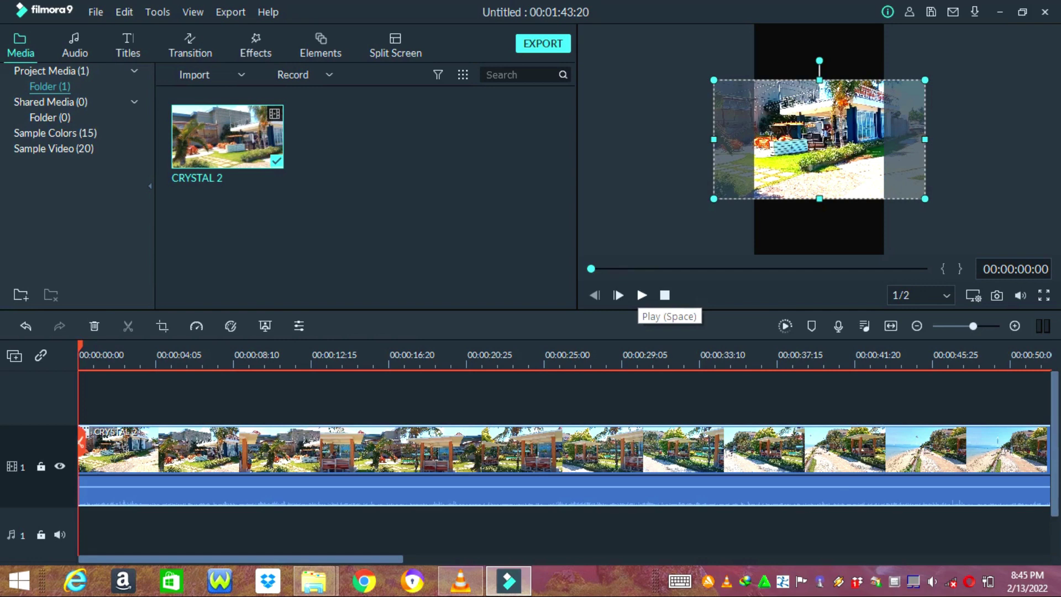
Play the colour-corrected clip briefly, stop it and render the timeline preview
{"action": "left_click", "coordinate": [641, 295]}
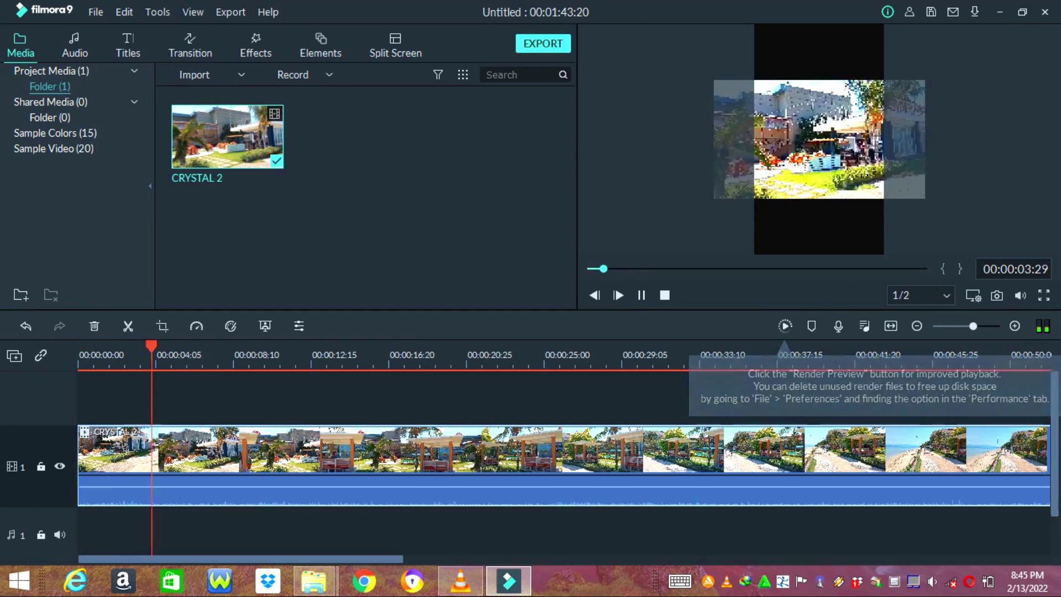
{"action": "key", "text": "ctrl+/"}
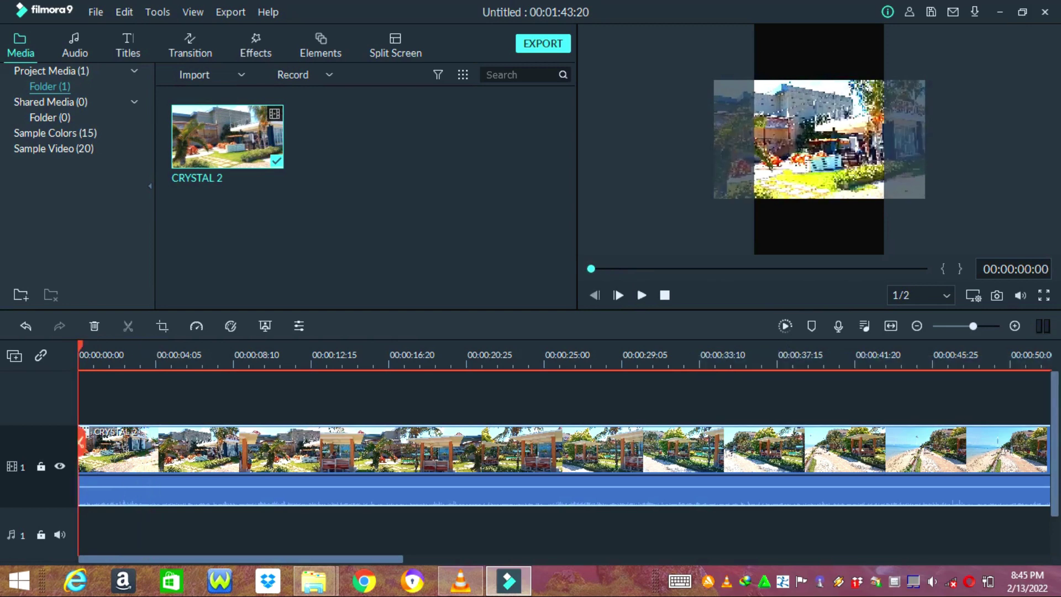
{"action": "left_click", "coordinate": [784, 325]}
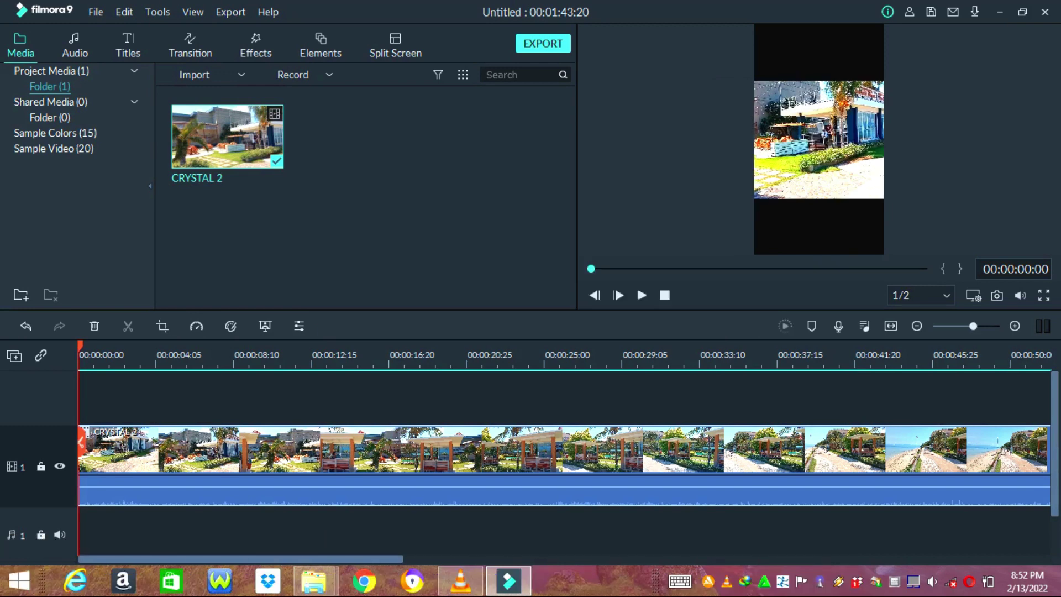
Play the rendered video and keep the preview playback quality at 1/2
{"action": "left_click", "coordinate": [641, 294]}
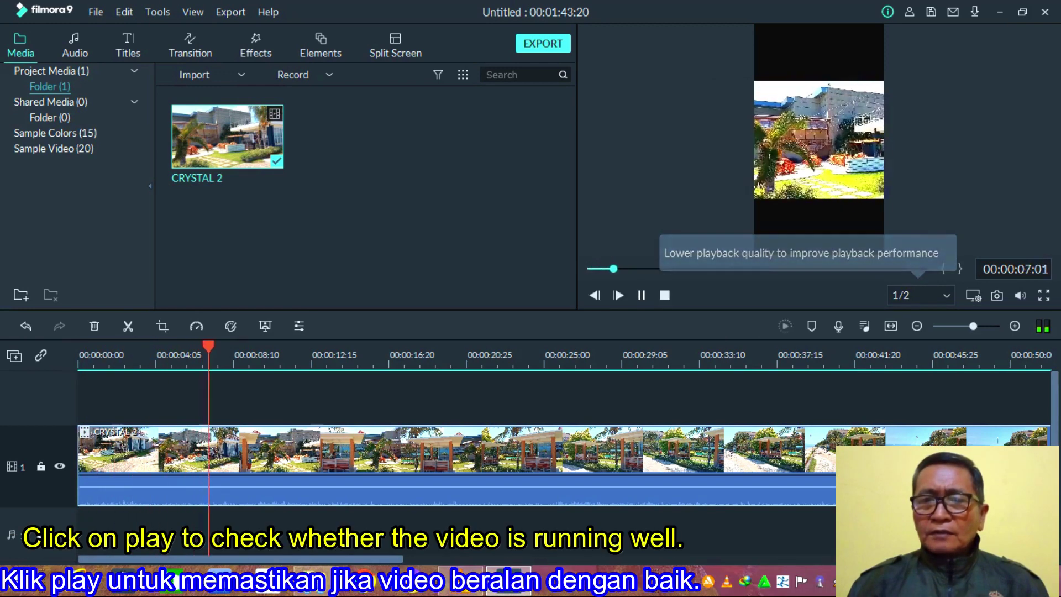
{"action": "left_click", "coordinate": [918, 295]}
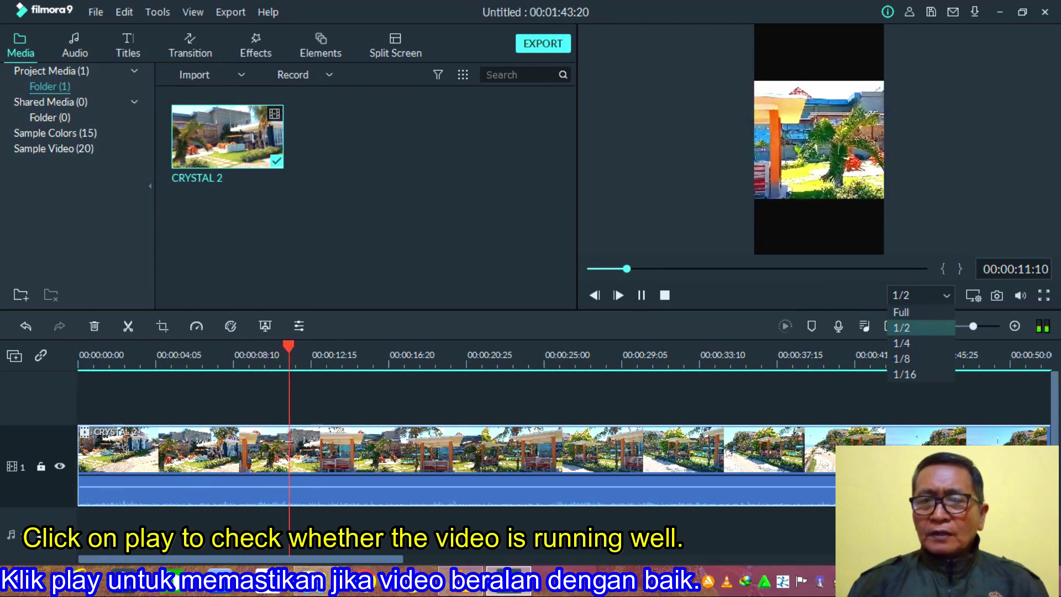
{"action": "left_click", "coordinate": [919, 327]}
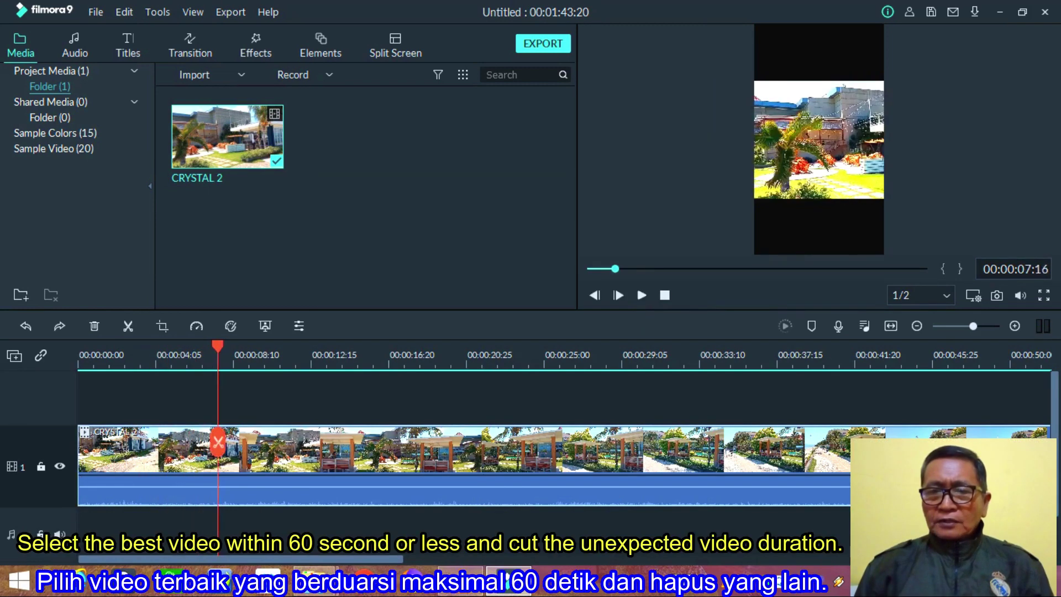
Split the CRYSTAL 2 clip at 00:00:40:26 and delete the part after the cut
{"action": "left_click_drag", "start_coordinate": [218, 442], "coordinate": [839, 442]}
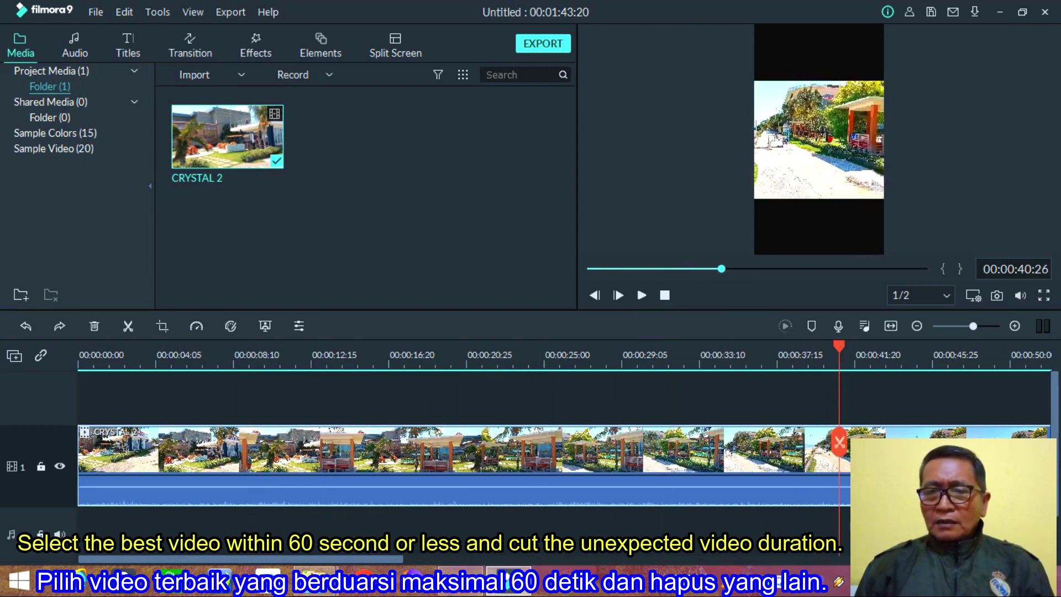
{"action": "left_click", "coordinate": [838, 442]}
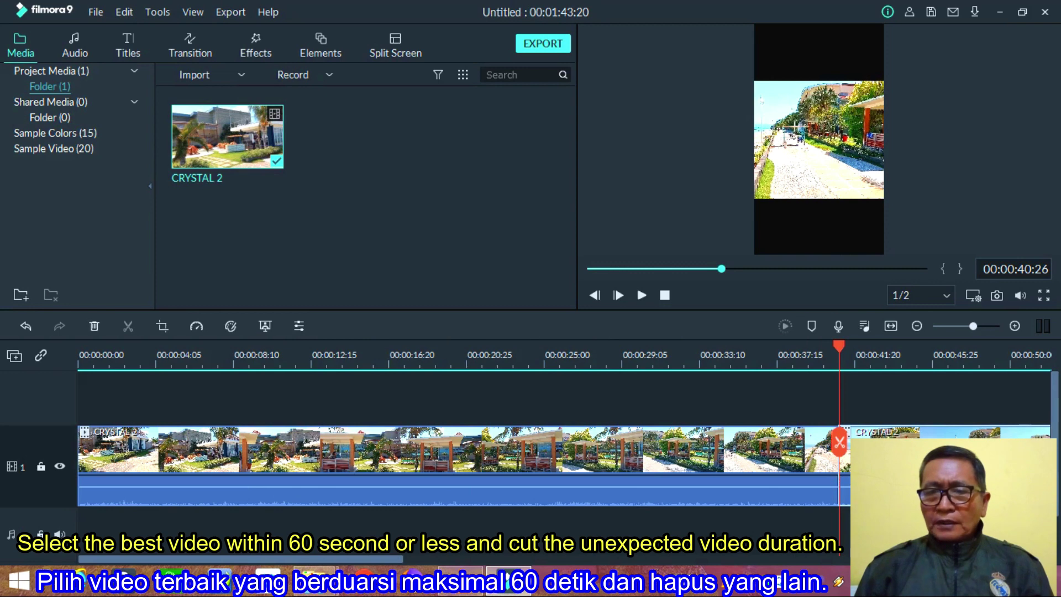
{"action": "left_click", "coordinate": [93, 326]}
Play the shortened video from the start through to its end, and return to the beginning
{"action": "left_click", "coordinate": [79, 355]}
{"action": "left_click", "coordinate": [642, 295]}
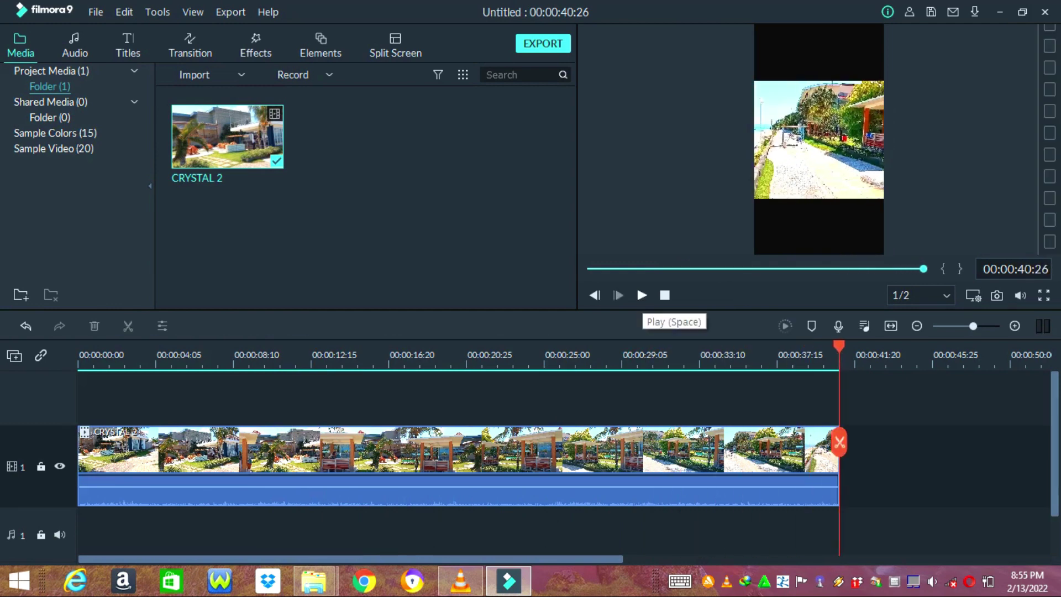
{"action": "left_click", "coordinate": [664, 295]}
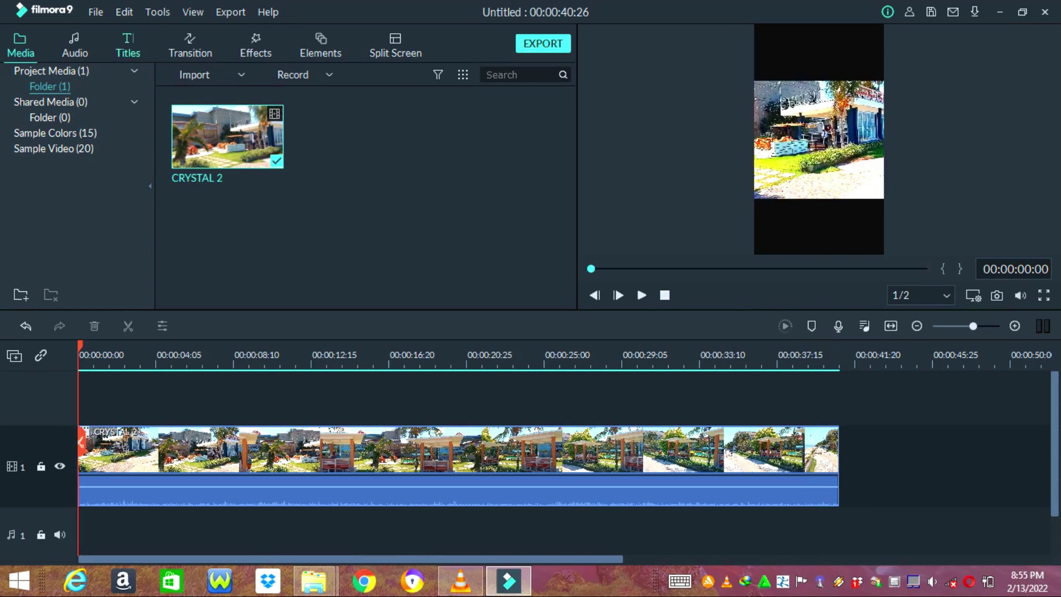
Add the Title 27 template from the Titles category to video track 2 at the start of the timeline
{"action": "left_click", "coordinate": [128, 45]}
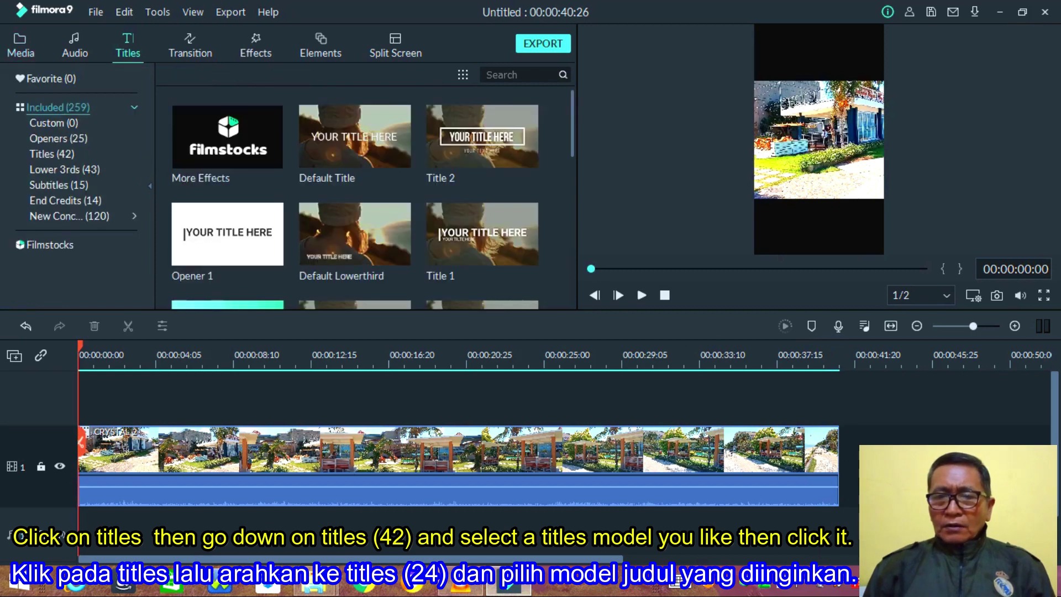
{"action": "left_click", "coordinate": [51, 154]}
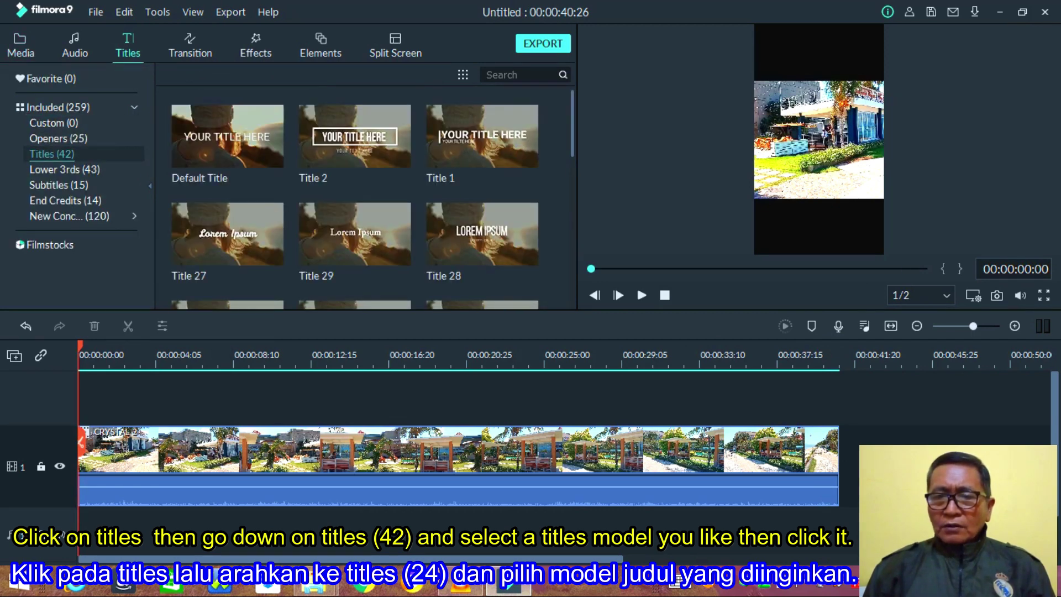
{"action": "left_click", "coordinate": [227, 234]}
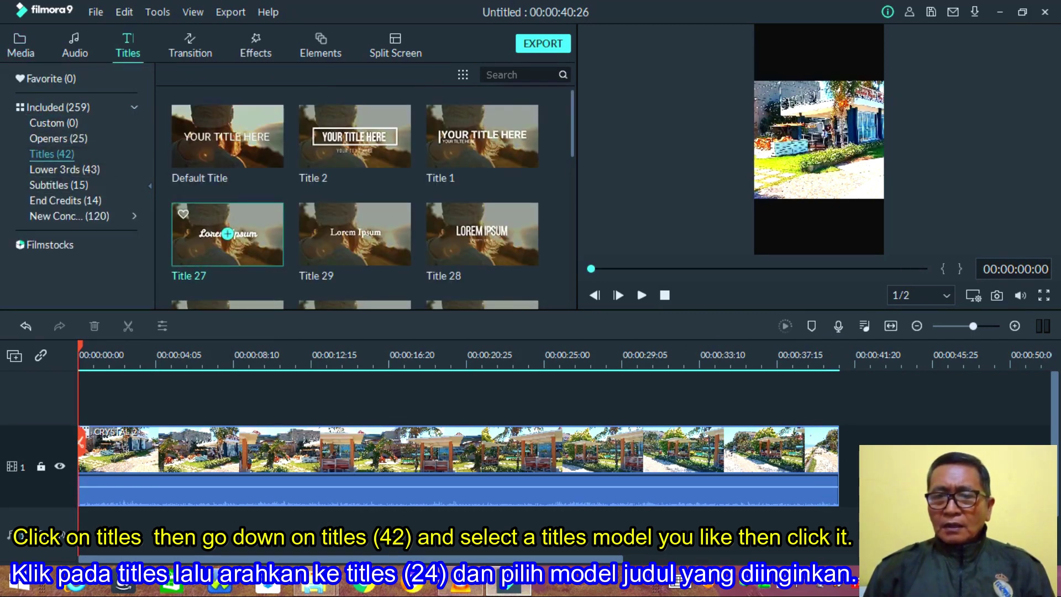
{"action": "left_click_drag", "start_coordinate": [227, 233], "coordinate": [122, 397]}
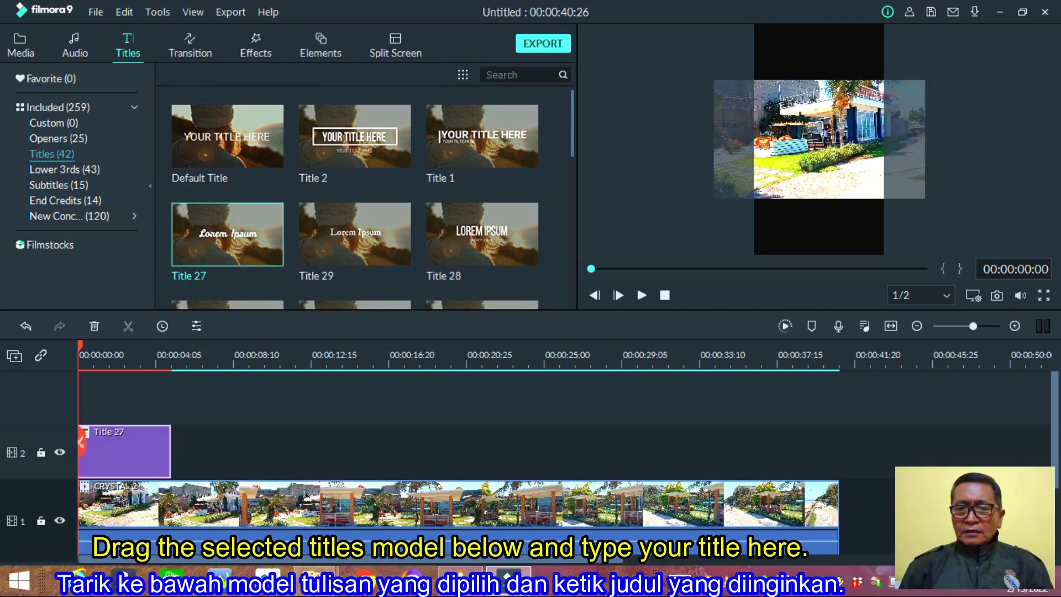
Set the Title 27 font size to 20 and replace its text with HOTEL KRISTAL KOTA KUPANG
{"action": "double_click", "coordinate": [123, 450]}
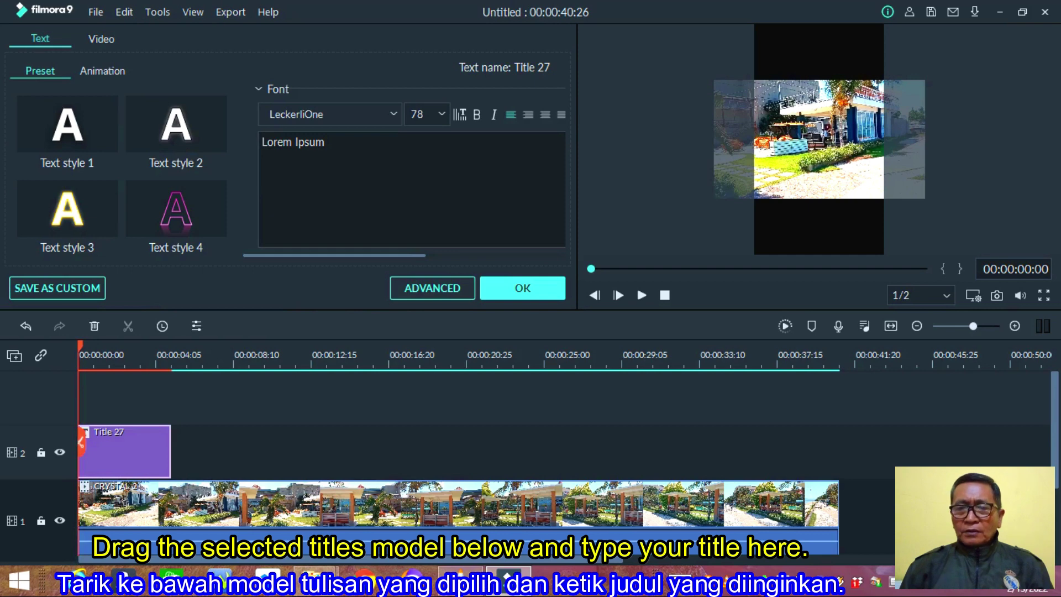
{"action": "left_click", "coordinate": [425, 115]}
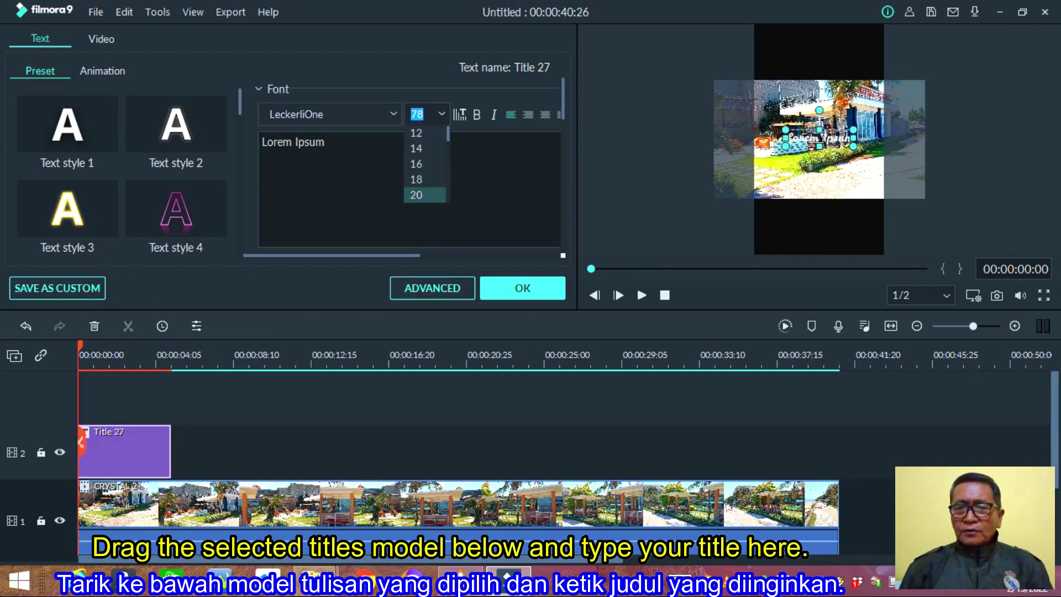
{"action": "left_click", "coordinate": [424, 196]}
{"action": "left_click_drag", "start_coordinate": [325, 142], "coordinate": [262, 142]}
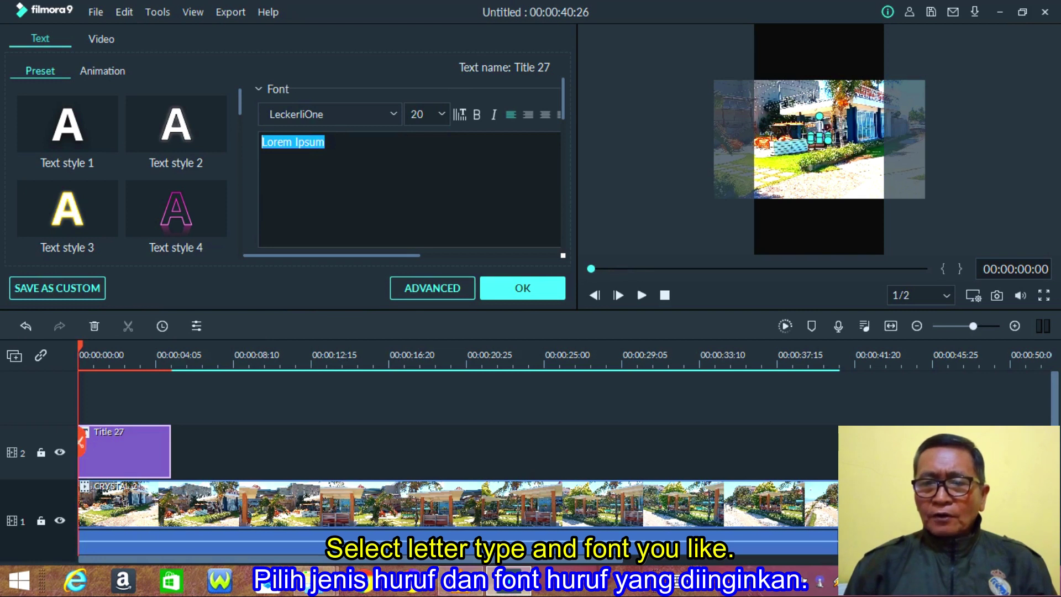
{"action": "type", "text": "HOTEL KRISTAL KOTA KUPANG"}
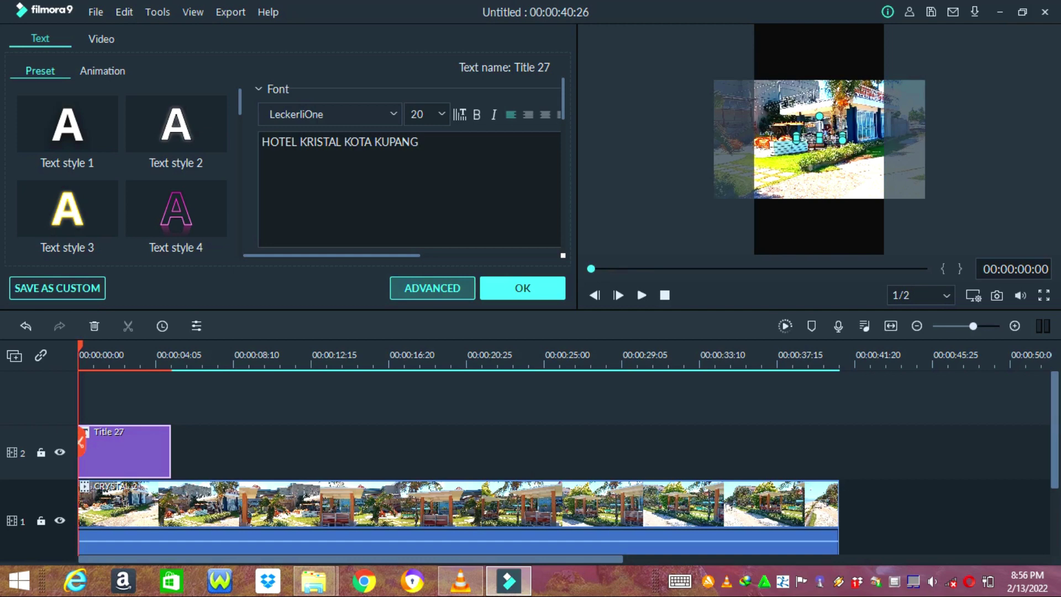
Open advanced text editing for the title and apply the Text style 16 preset
{"action": "left_click", "coordinate": [432, 288]}
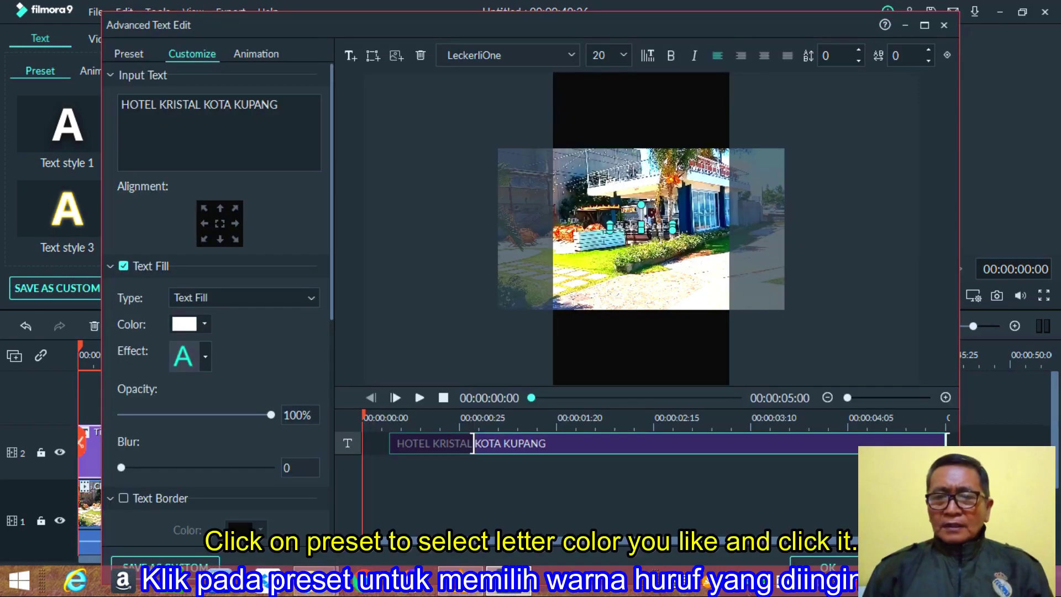
{"action": "left_click", "coordinate": [128, 54]}
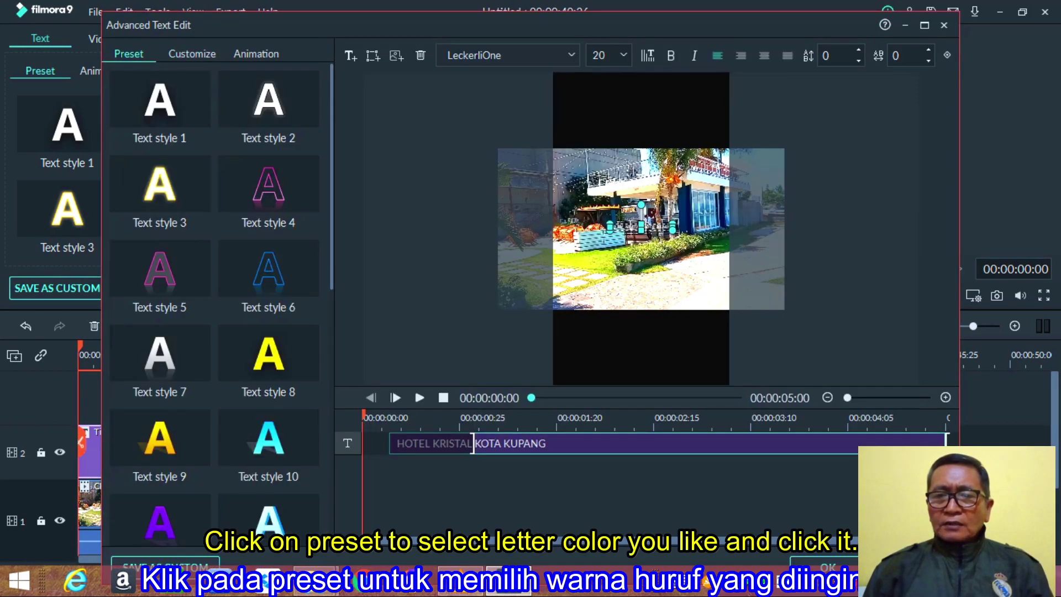
{"action": "scroll", "coordinate": [216, 304], "scroll_direction": "down", "scroll_amount": 5}
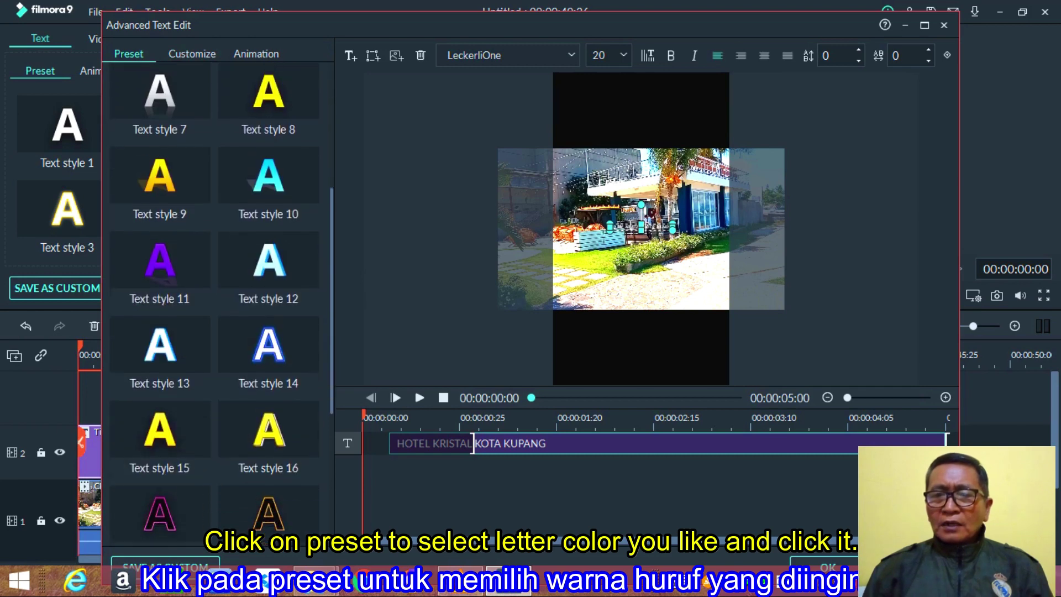
{"action": "left_click", "coordinate": [269, 419]}
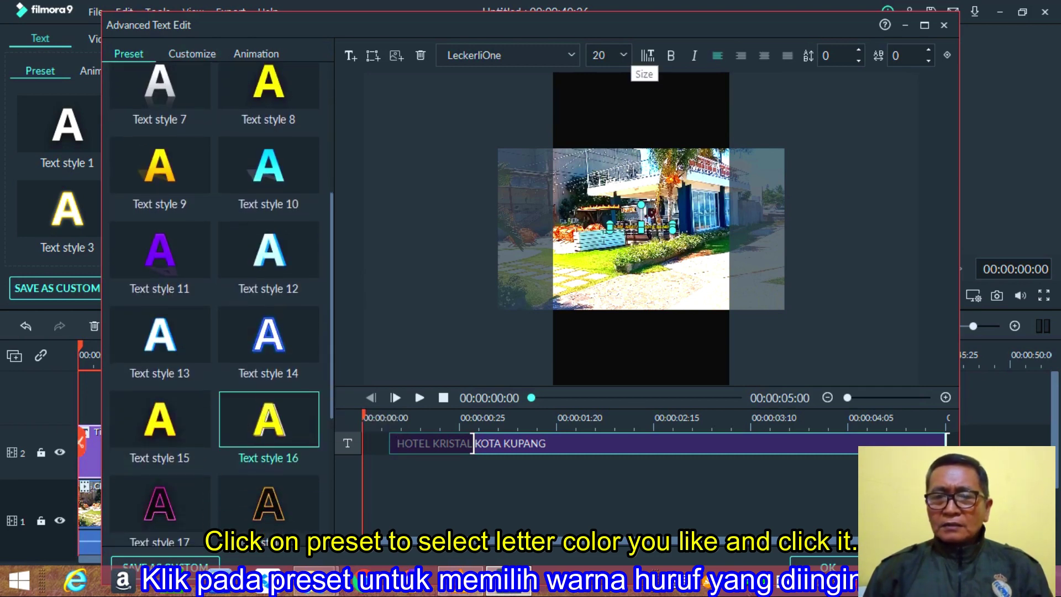
Set the title's font size to 32 and move it up to the upper edge of the video image
{"action": "left_click", "coordinate": [623, 55]}
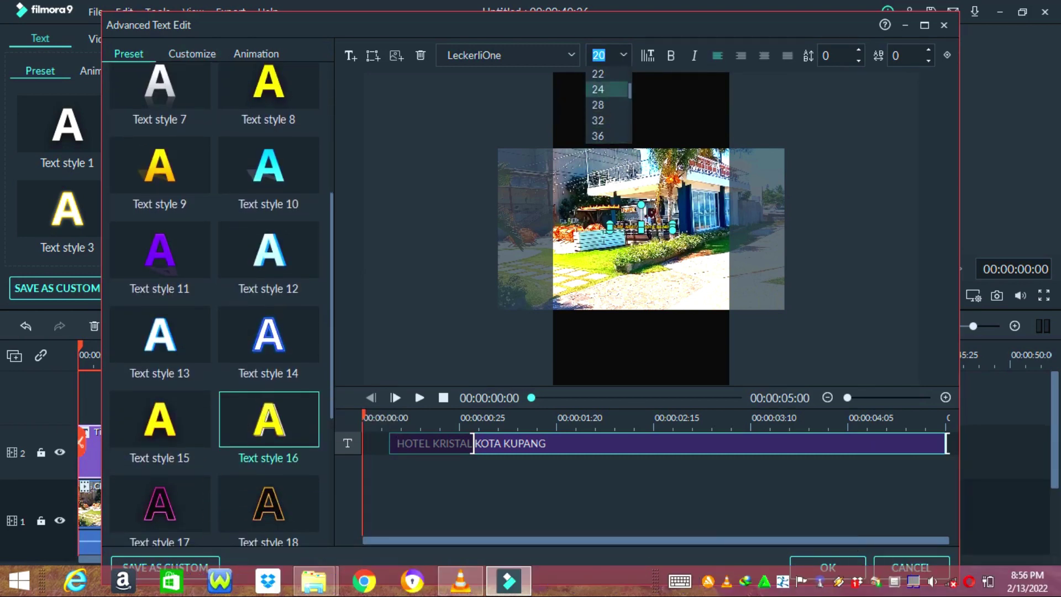
{"action": "type", "text": "32"}
{"action": "left_click_drag", "start_coordinate": [641, 226], "coordinate": [662, 162]}
Compare Text style 14 and Text style 18 on the title and accept Text style 14
{"action": "left_click", "coordinate": [269, 334]}
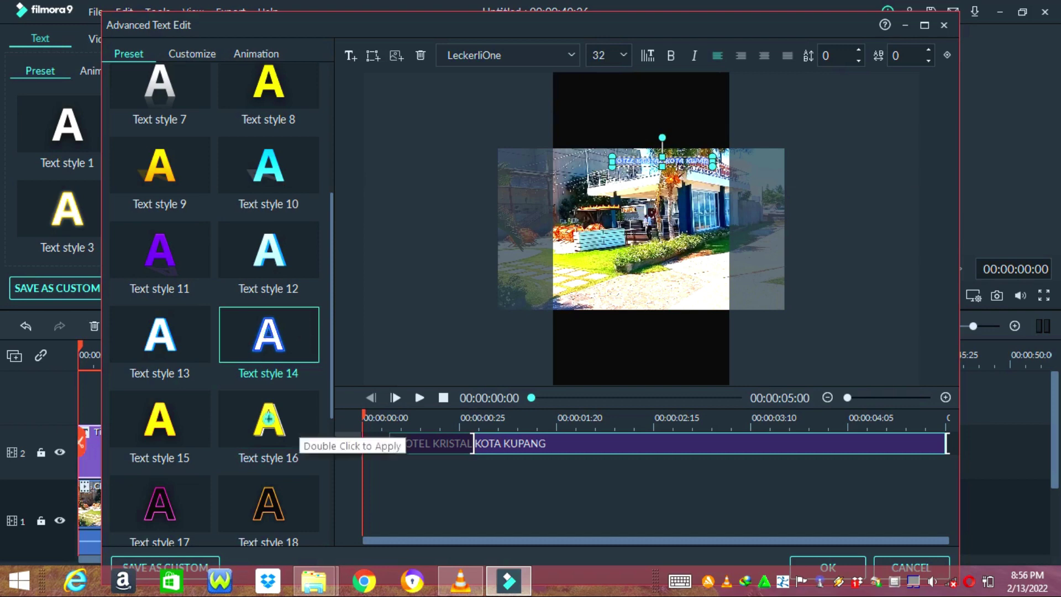
{"action": "left_click", "coordinate": [269, 503]}
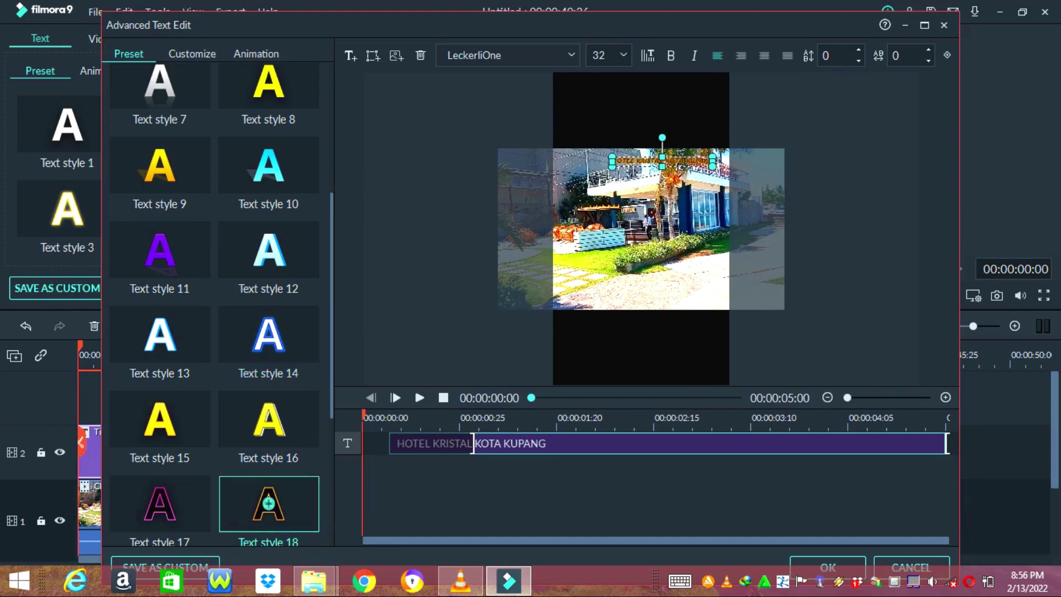
{"action": "left_click", "coordinate": [269, 334]}
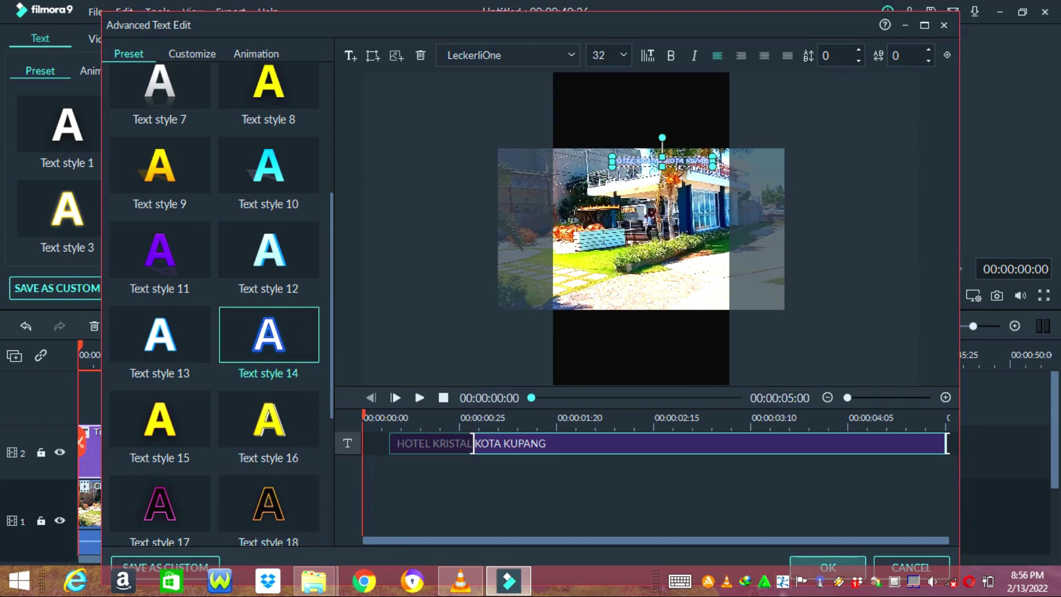
{"action": "left_click", "coordinate": [827, 567]}
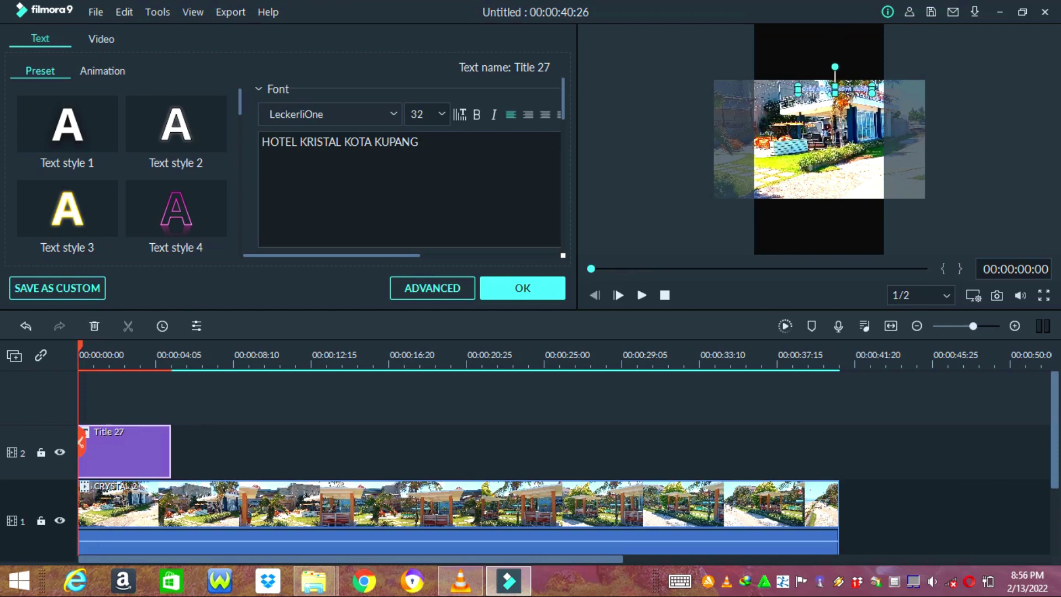
Set the title's text border colour to pure blue and its size to 13 in advanced text editing, and accept the title
{"action": "left_click", "coordinate": [432, 288]}
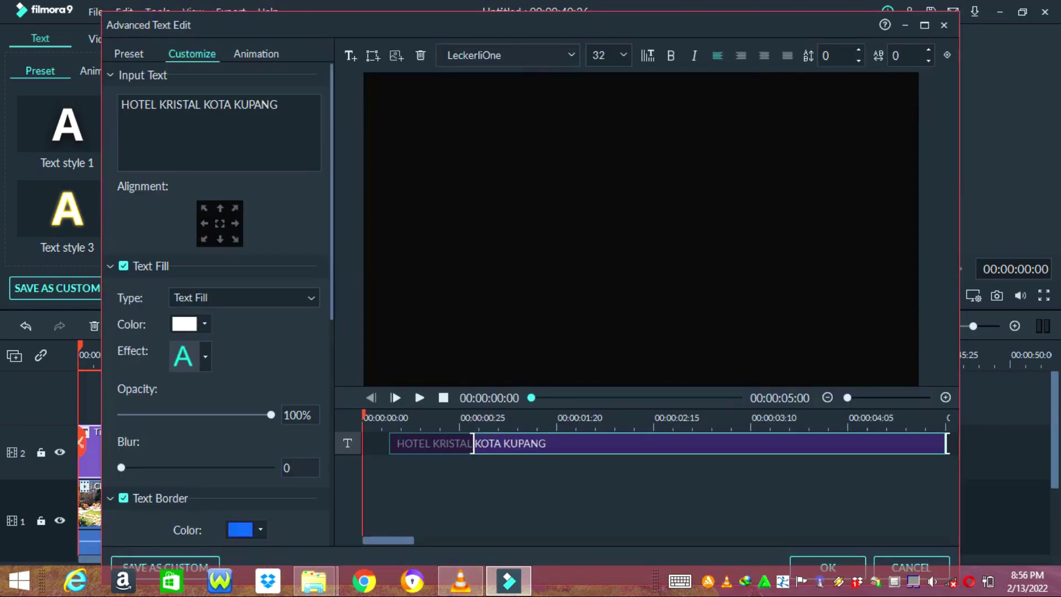
{"action": "scroll", "coordinate": [219, 304], "scroll_direction": "down", "scroll_amount": 1}
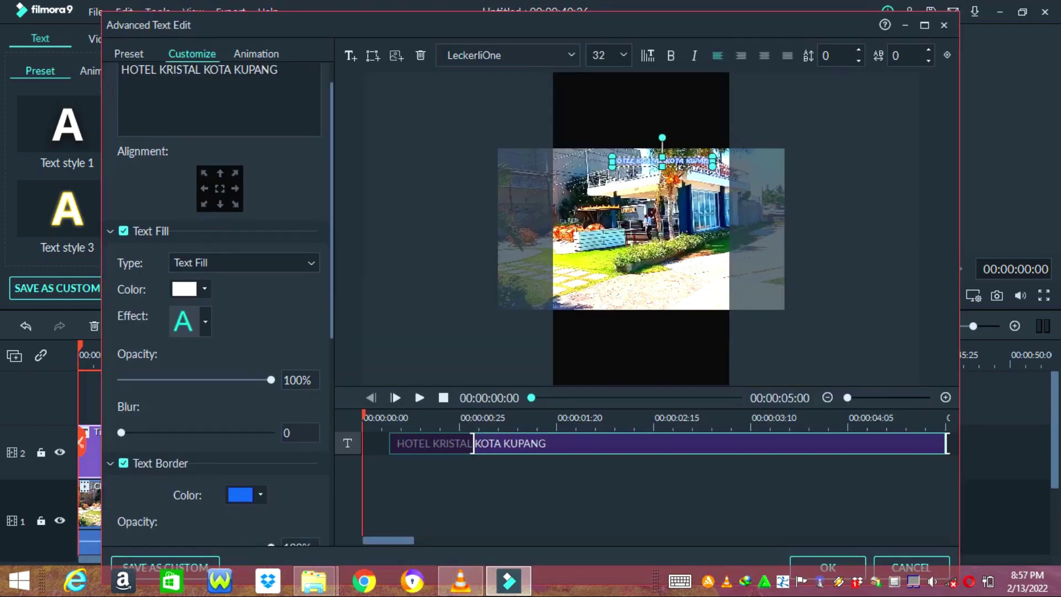
{"action": "scroll", "coordinate": [219, 305], "scroll_direction": "down", "scroll_amount": 3}
{"action": "left_click", "coordinate": [260, 372]}
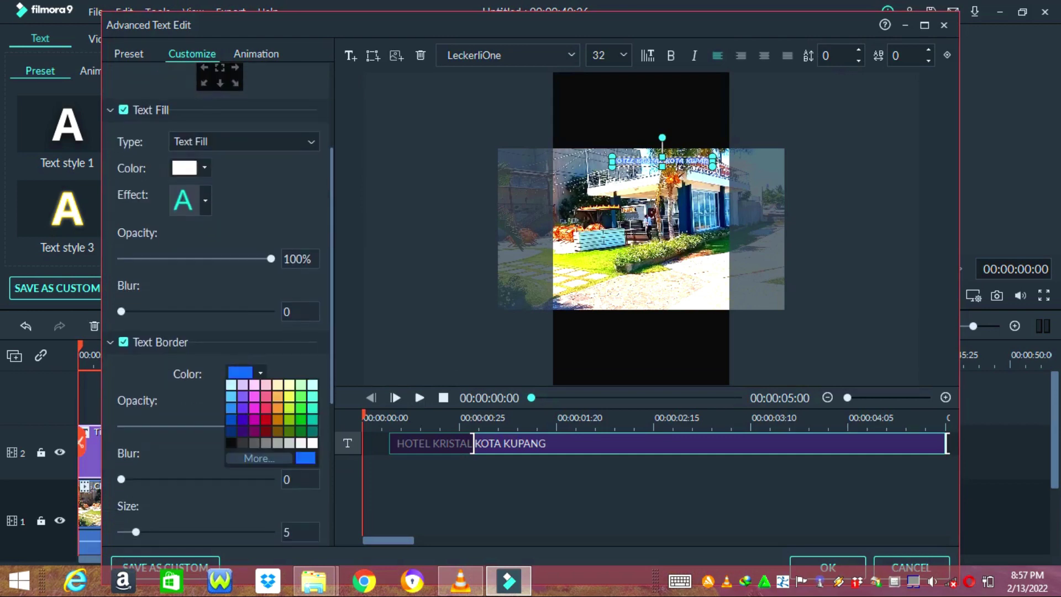
{"action": "left_click", "coordinate": [259, 458]}
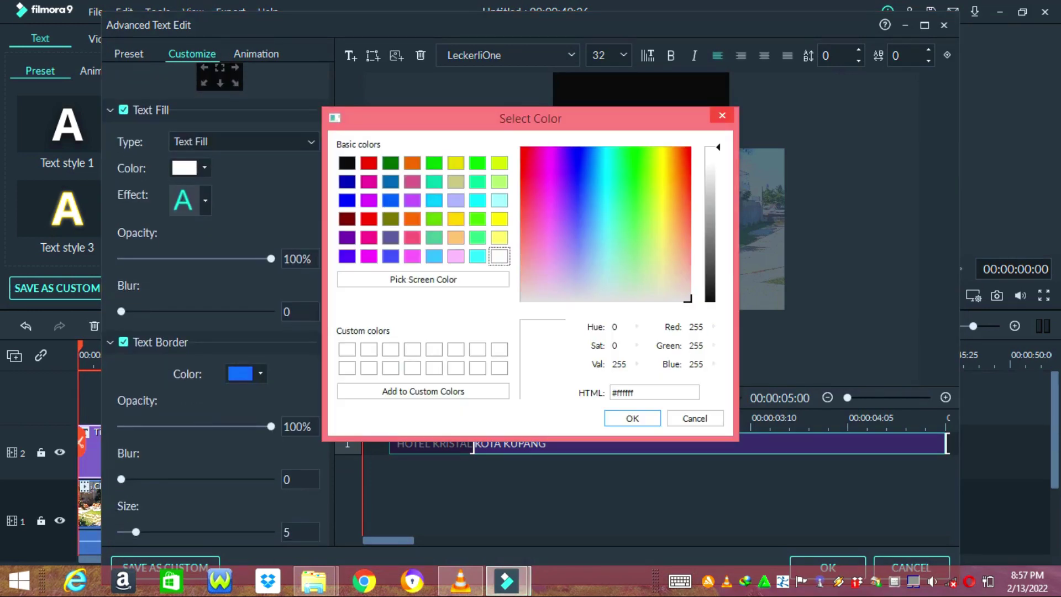
{"action": "left_click", "coordinate": [346, 200]}
{"action": "left_click", "coordinate": [632, 418]}
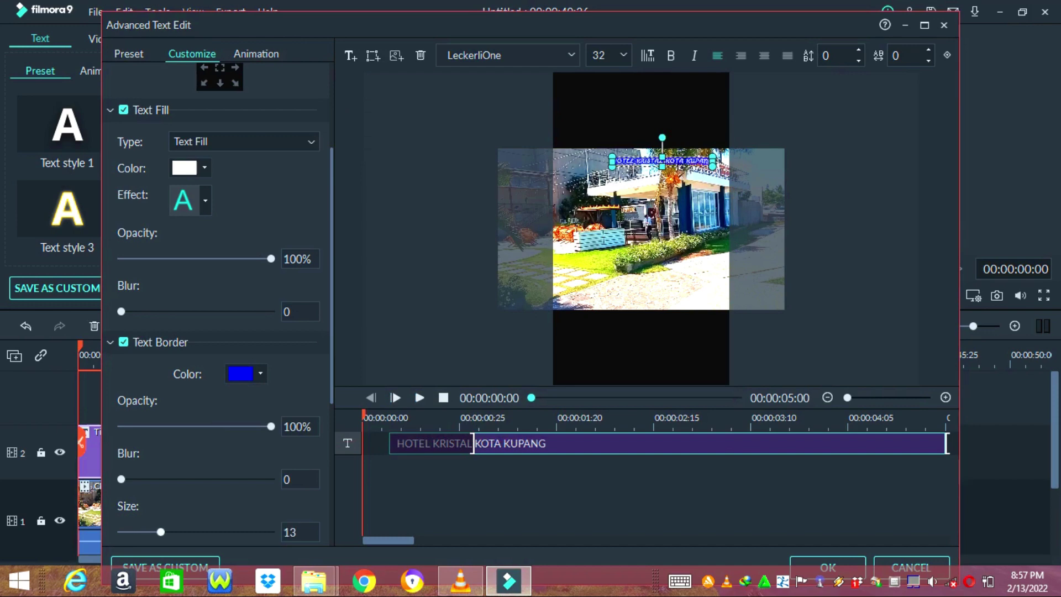
{"action": "left_click", "coordinate": [827, 568]}
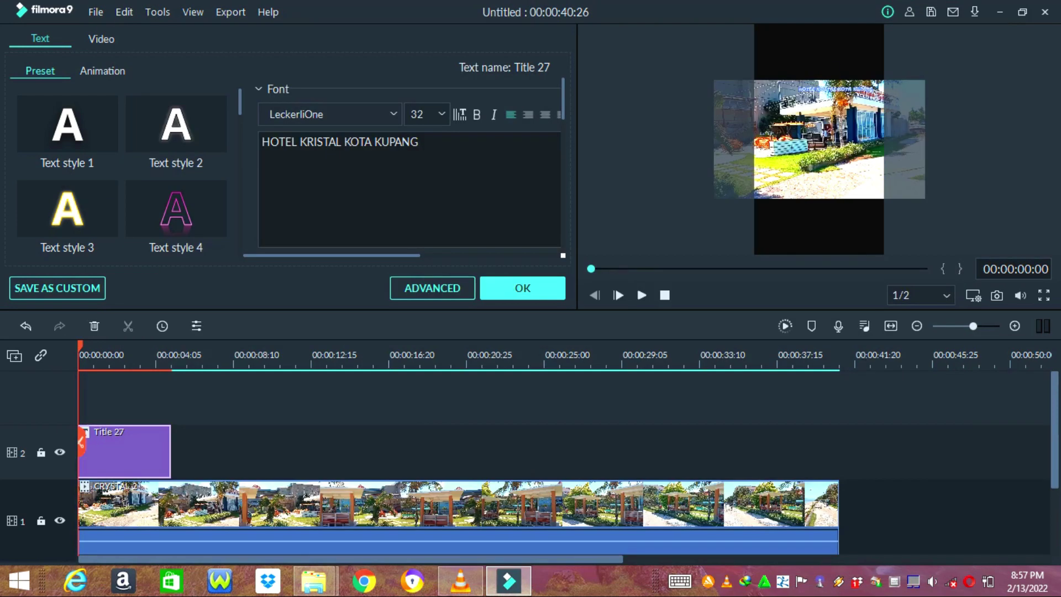
{"action": "left_click", "coordinate": [522, 287]}
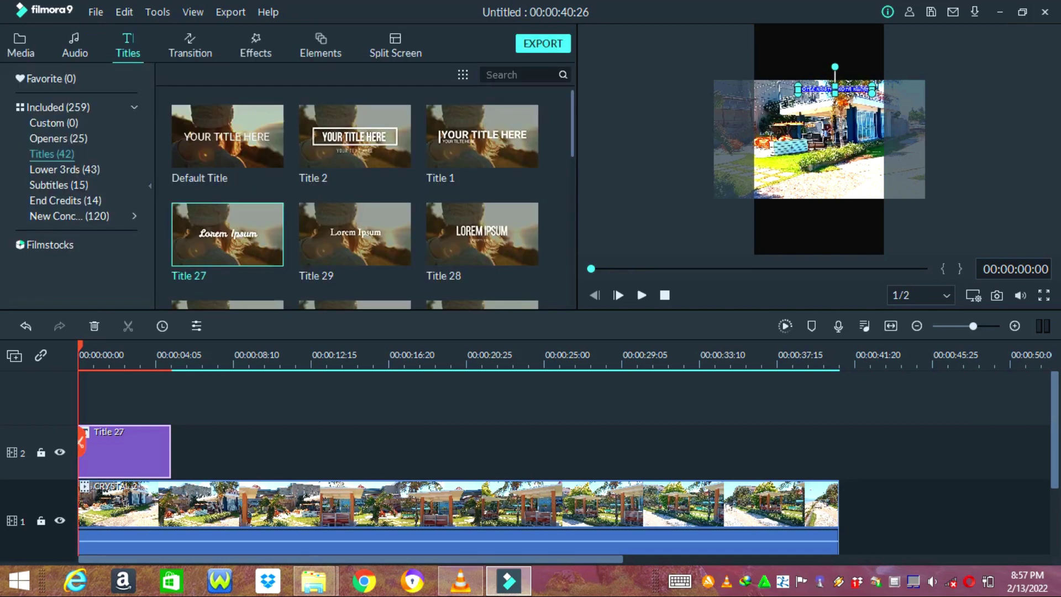
Extend Title 27 to the end of the video clip, play the result and return to the start
{"action": "left_click_drag", "start_coordinate": [171, 450], "coordinate": [838, 451]}
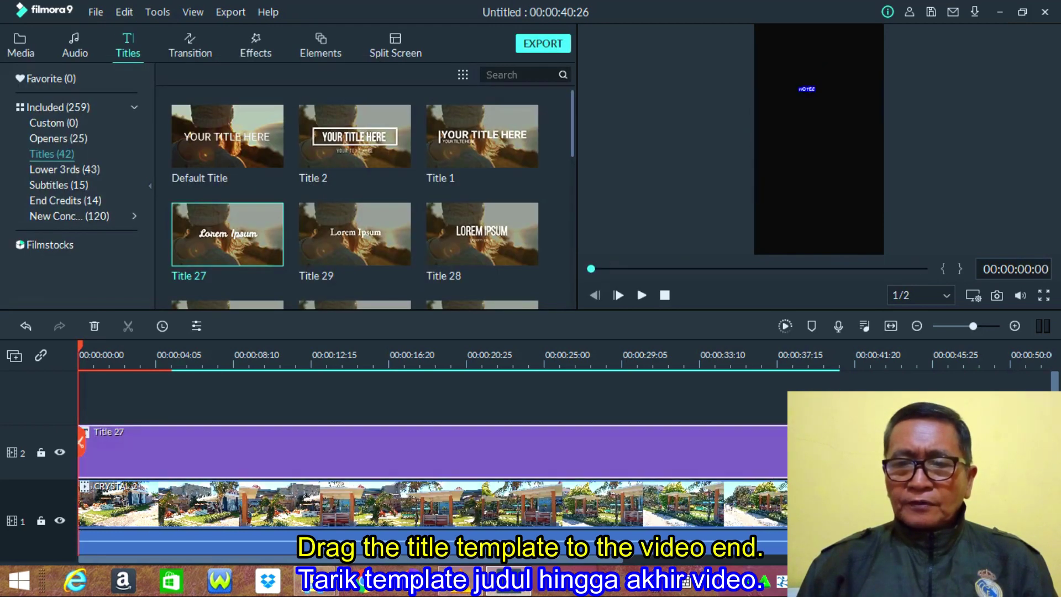
{"action": "key", "text": "space"}
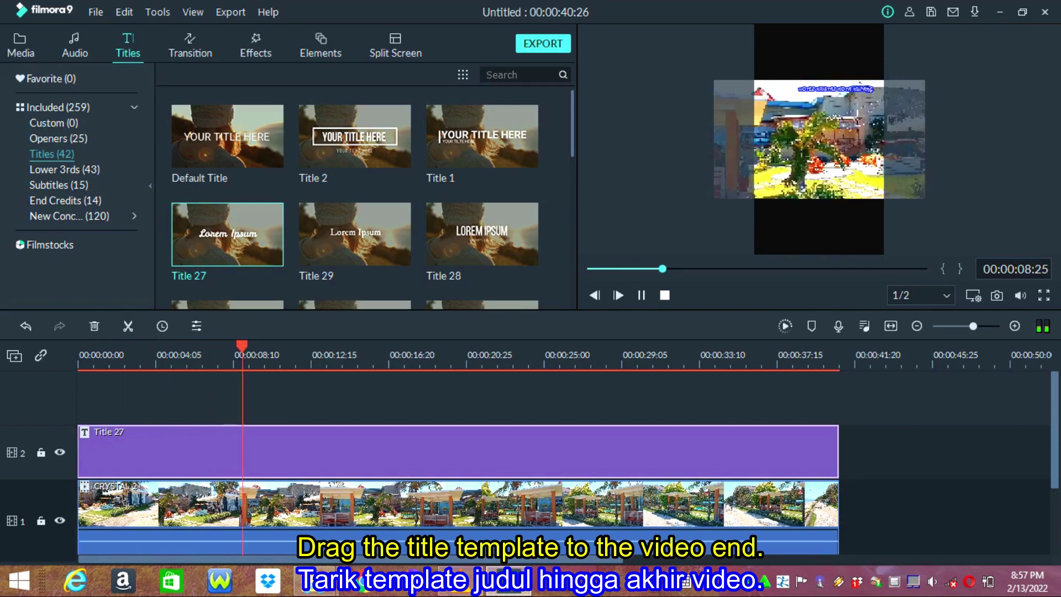
{"action": "key", "text": "ctrl+slash"}
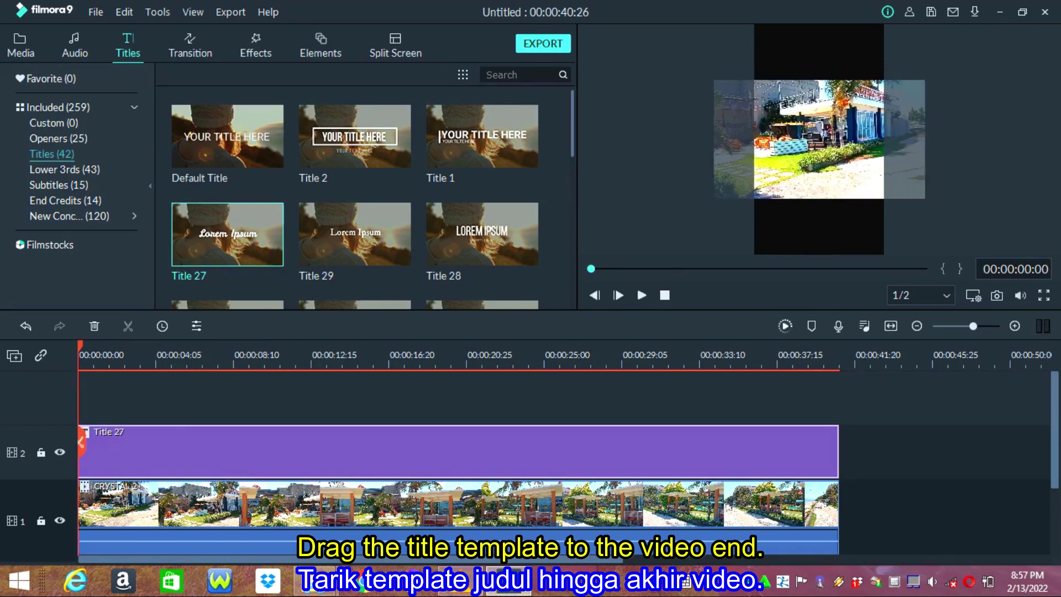
Render the timeline preview for smooth playback and play the rendered video
{"action": "left_click", "coordinate": [785, 326]}
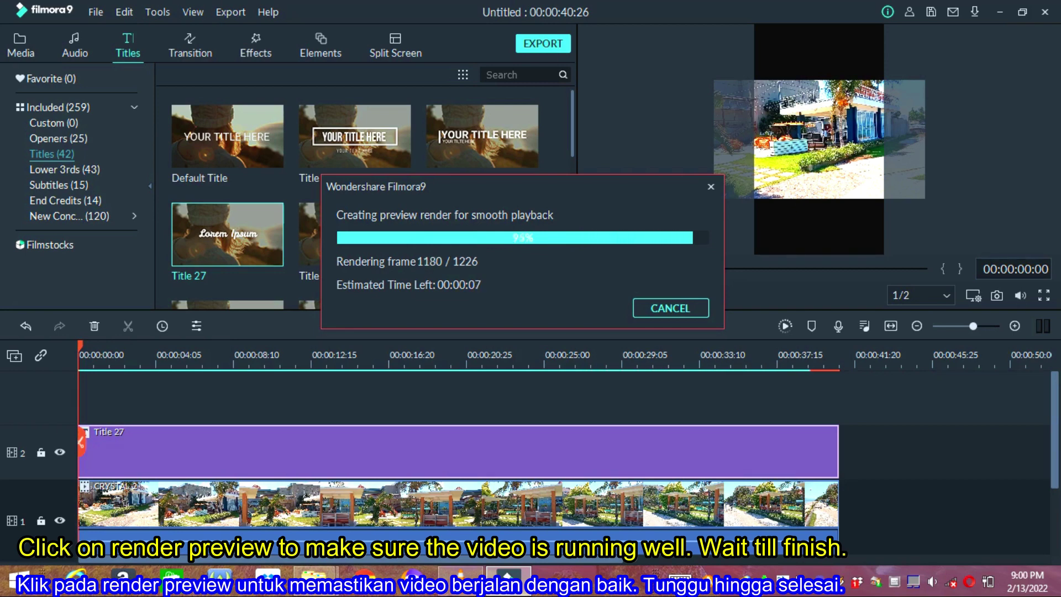
{"action": "left_click", "coordinate": [641, 295]}
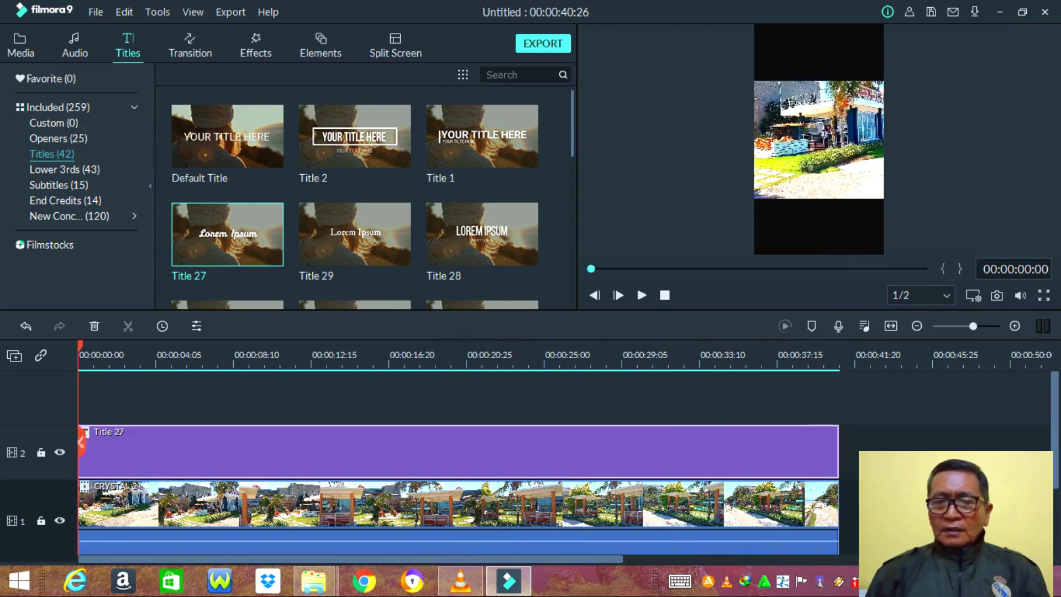
Export the video to the computer as an MP4 named My Video SHORTS and show the file in its output folder
{"action": "key", "text": "ctrl+e"}
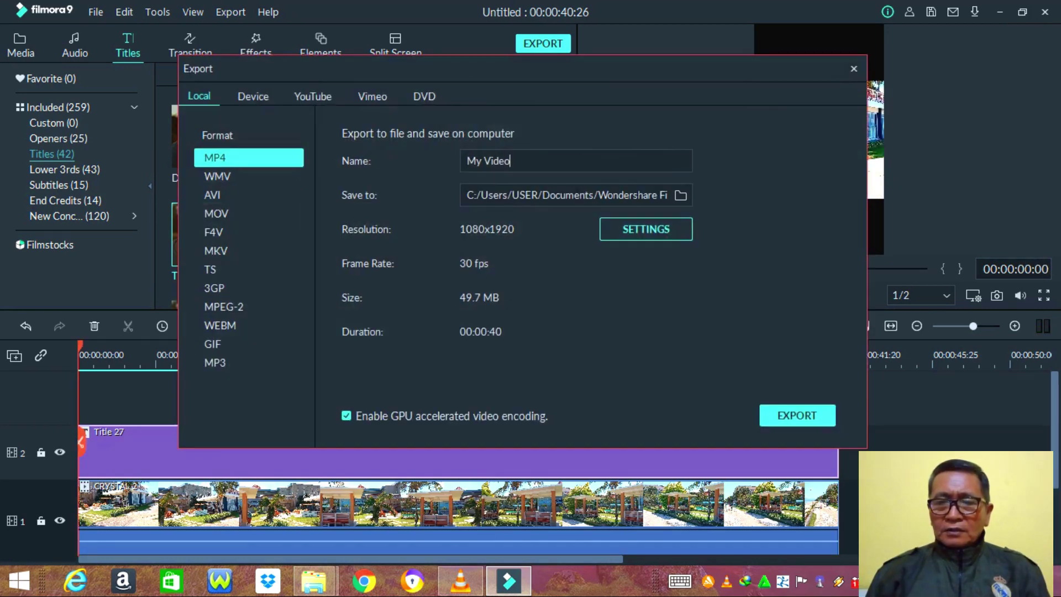
{"action": "type", "text": "SHORTS"}
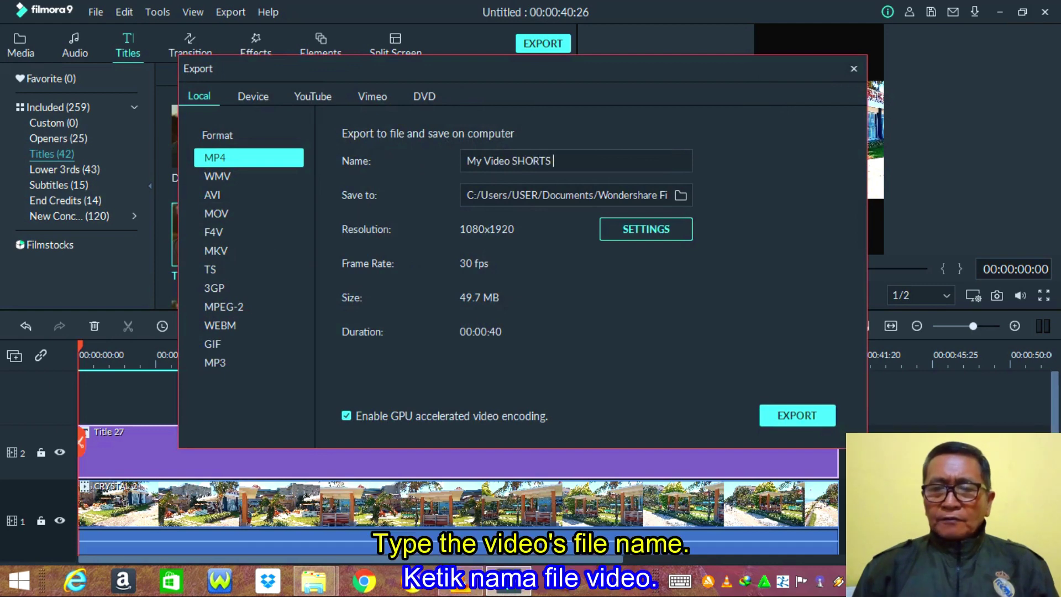
{"action": "key", "text": "Return"}
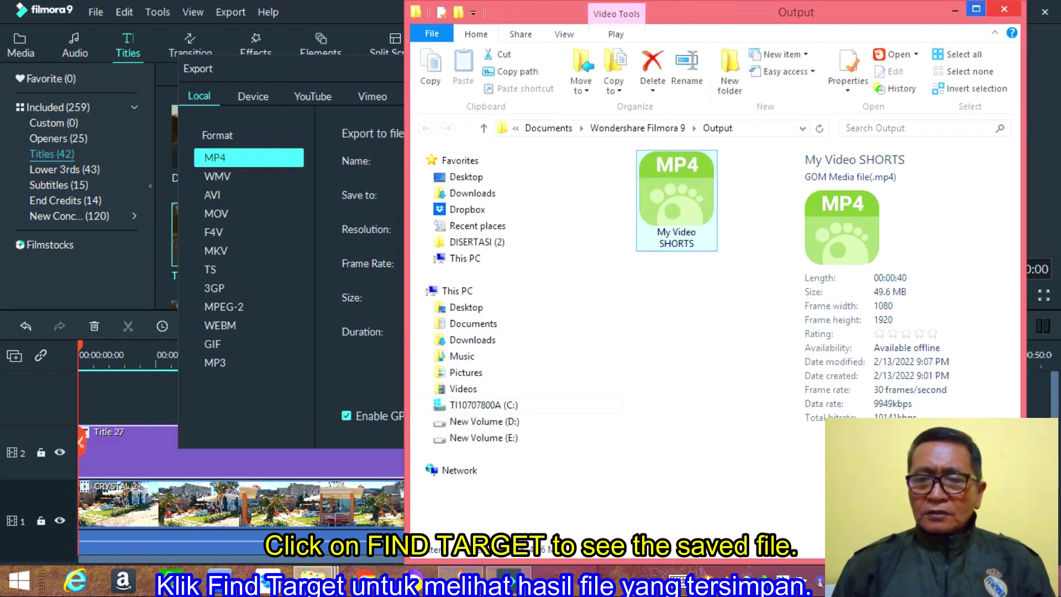
Examine the exported My Video SHORTS file in the enlarged Output folder and close the export dialog
{"action": "left_click", "coordinate": [976, 9]}
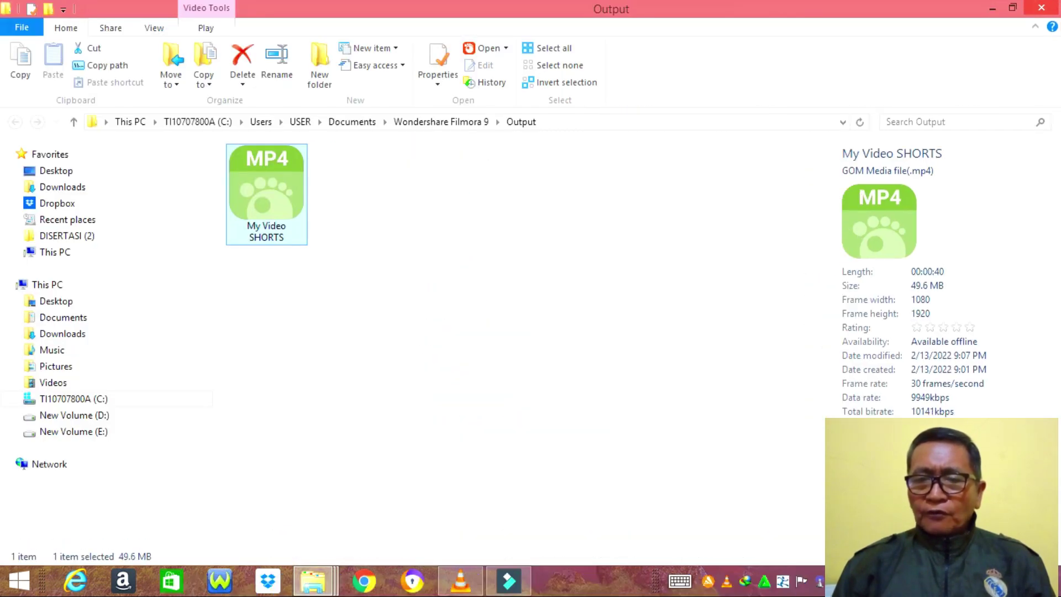
{"action": "key", "text": "Return"}
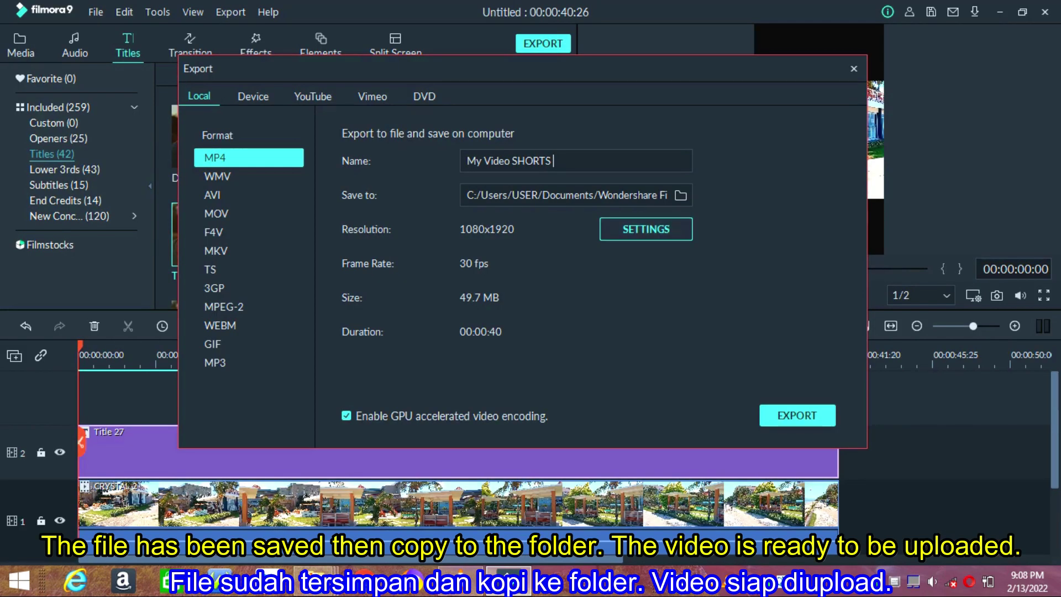
{"action": "left_click", "coordinate": [853, 68]}
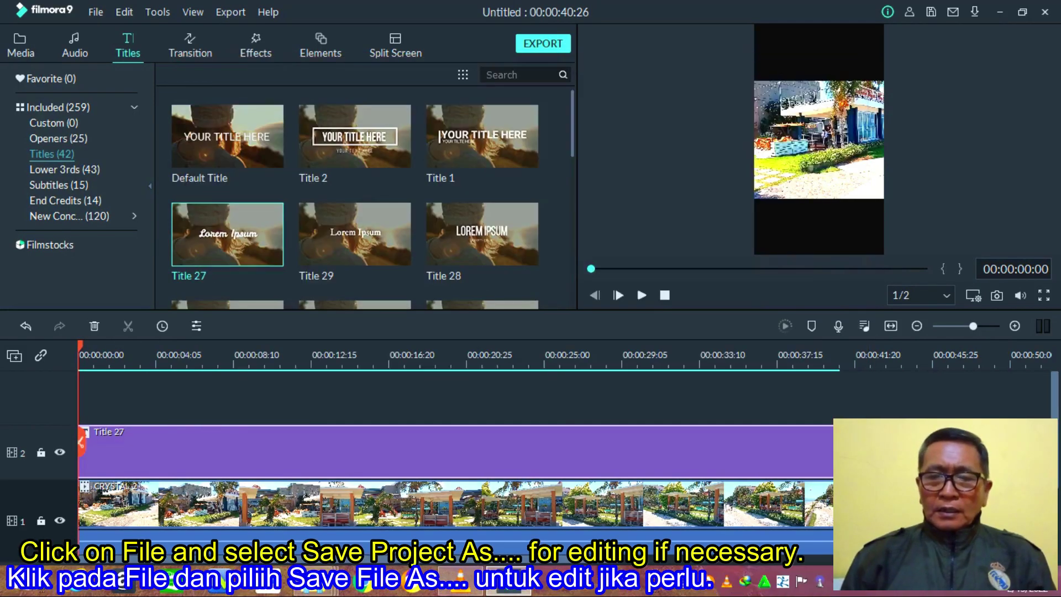
Save the project as VE Project 1 in the Wondershare Filmora 9 Backup folder
{"action": "left_click", "coordinate": [96, 11]}
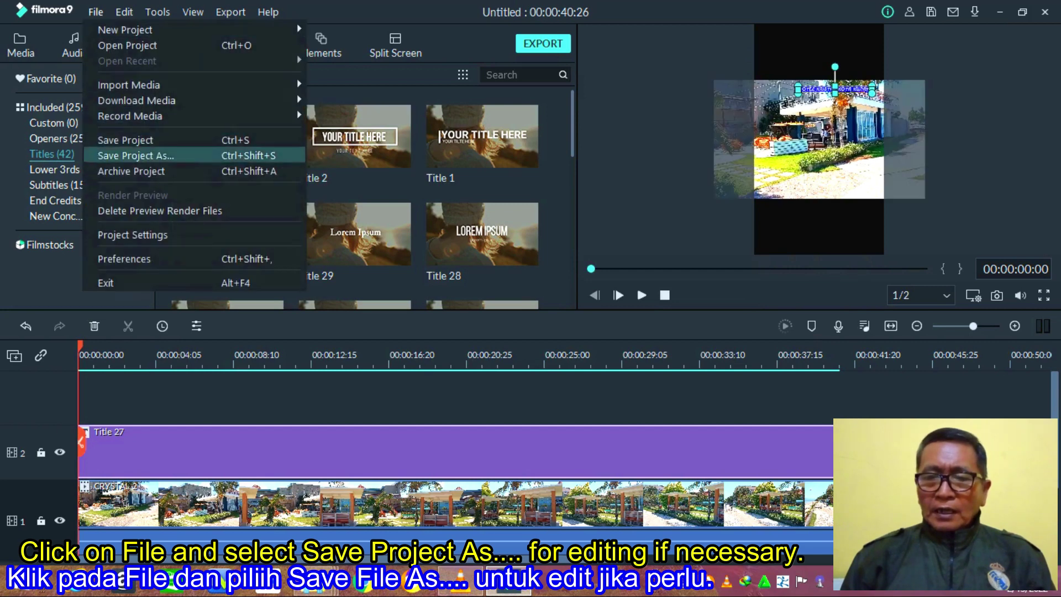
{"action": "left_click", "coordinate": [134, 155]}
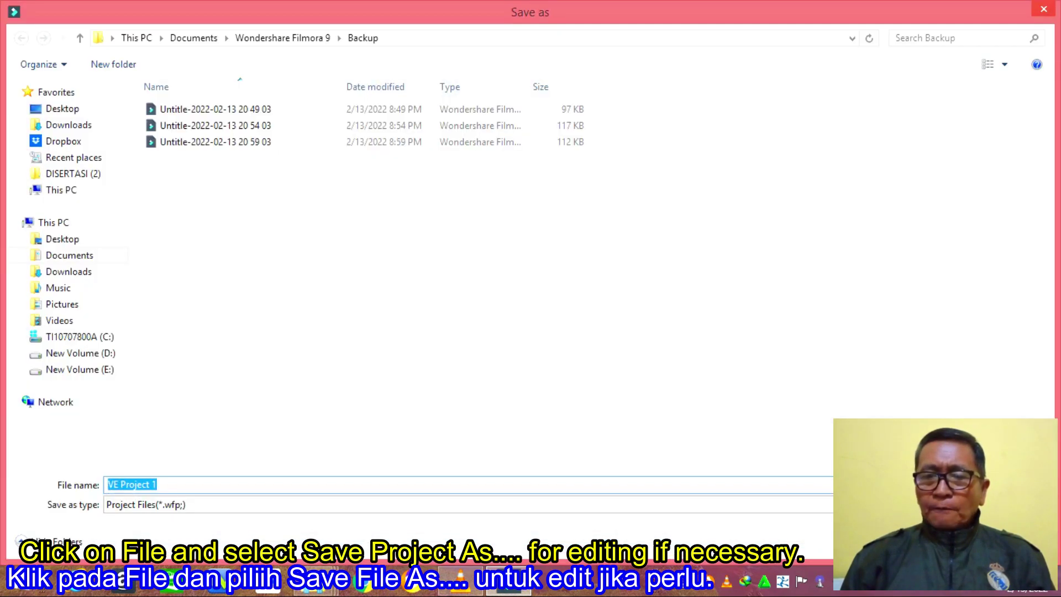
{"action": "key", "text": "Return"}
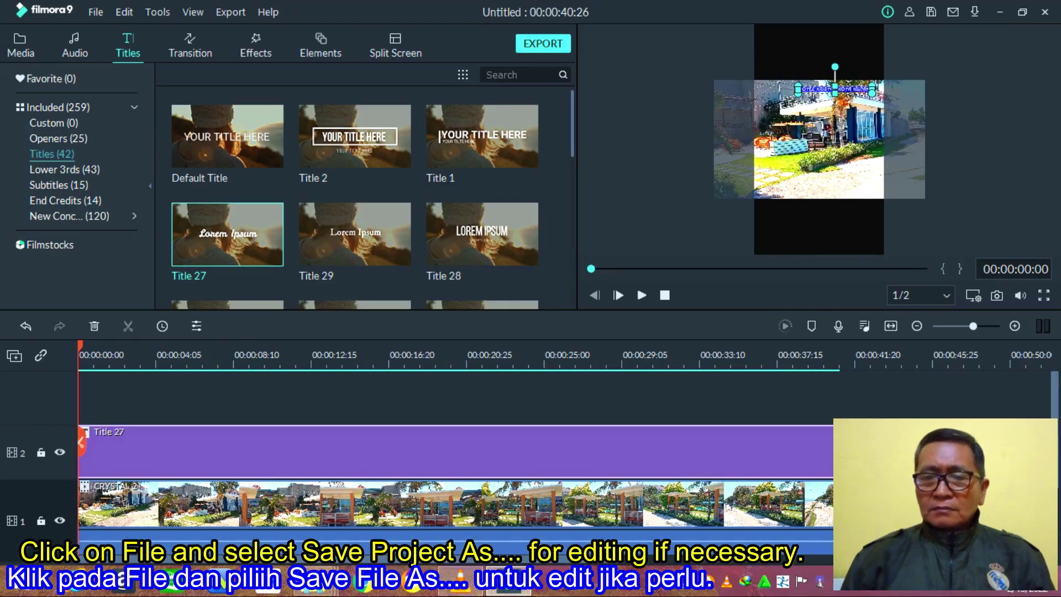